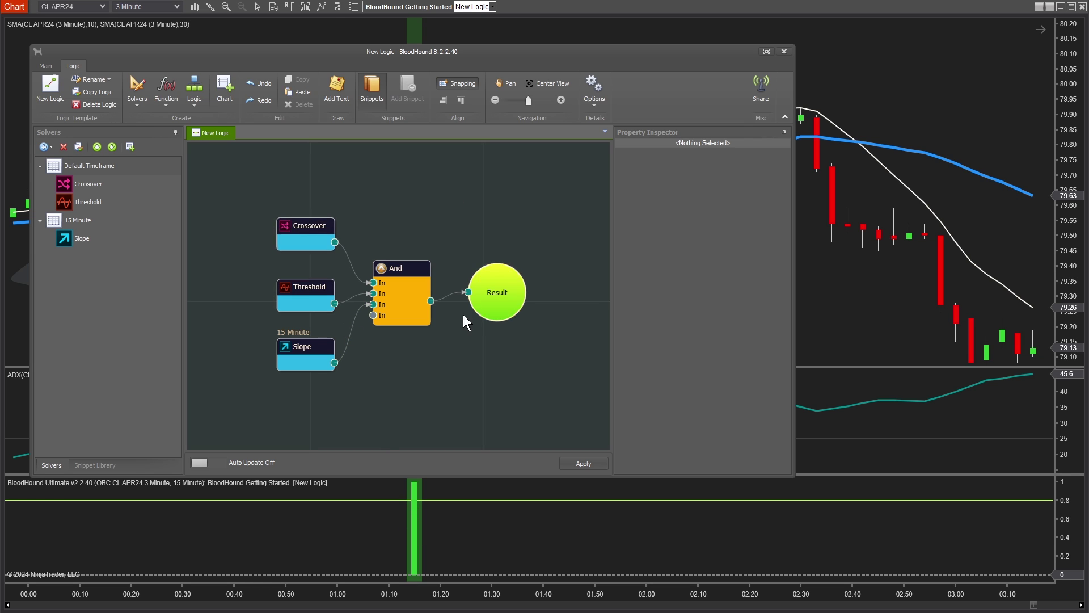
Rename the BloodHound logic board to 'Entry Signals'
mouse_move(410, 316)
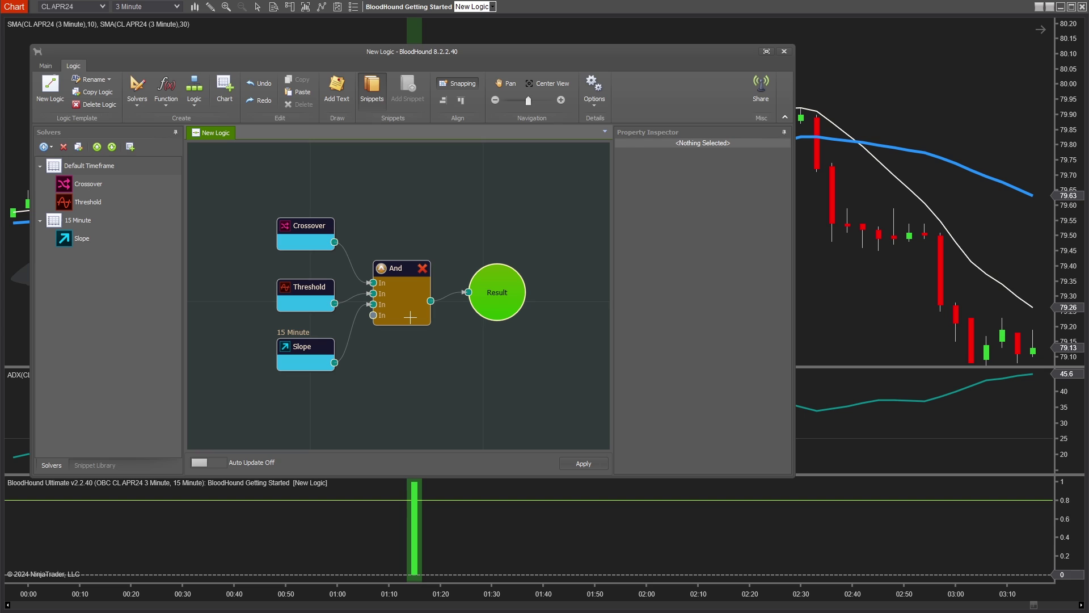
right_click(213, 134)
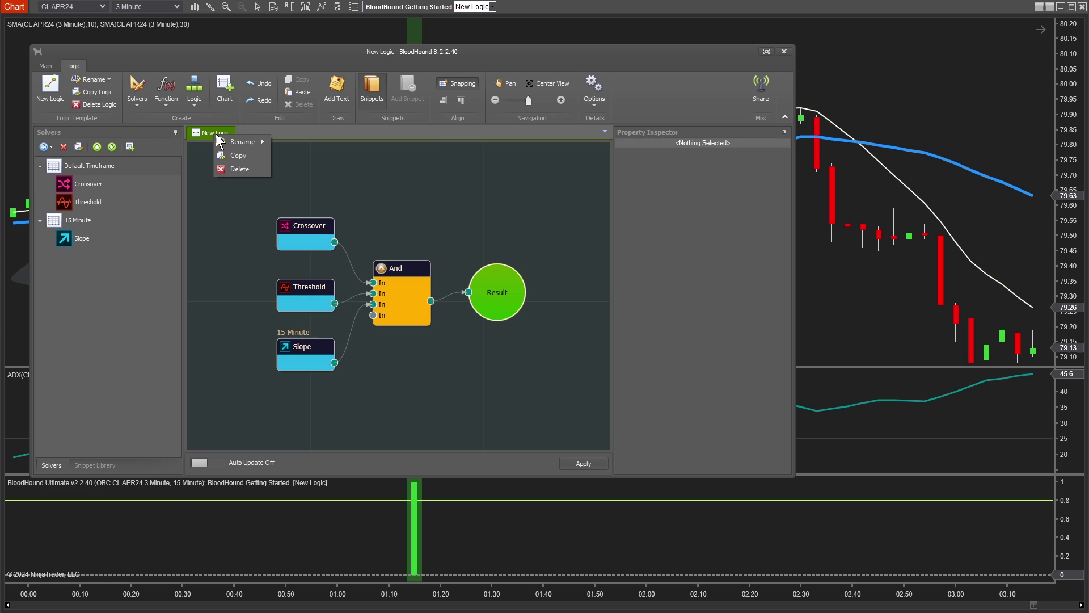
mouse_move(232, 143)
click(206, 130)
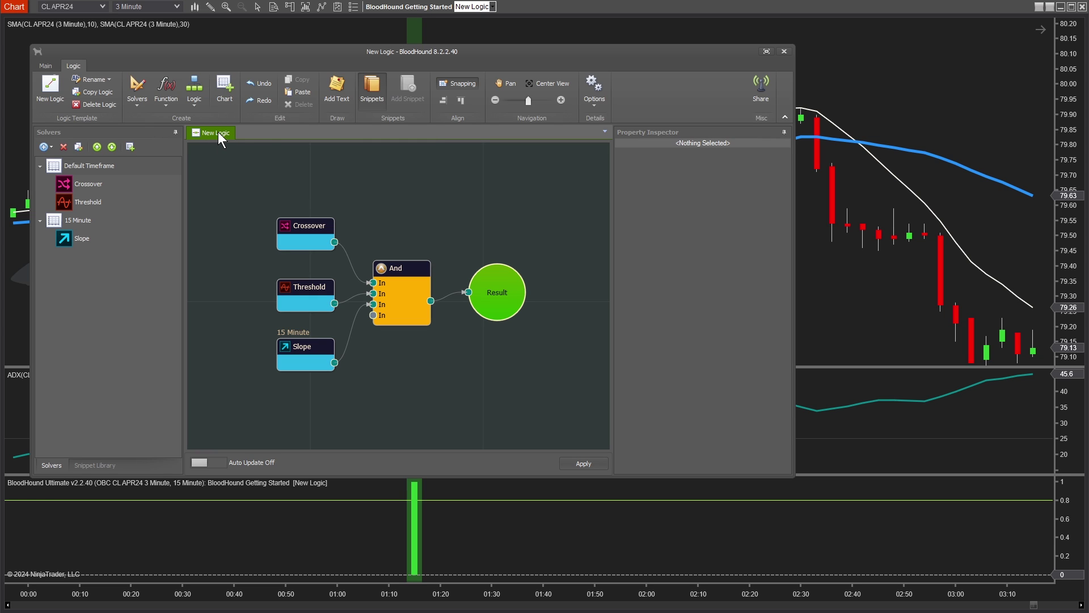
right_click(218, 131)
mouse_move(241, 139)
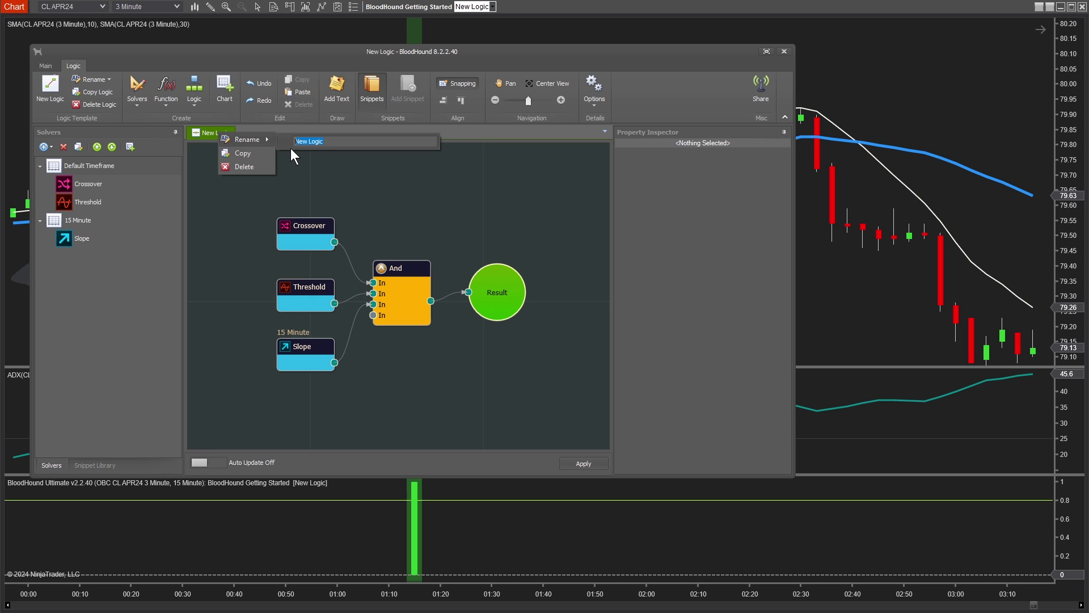
text(Entry Signalsf)
key(Return)
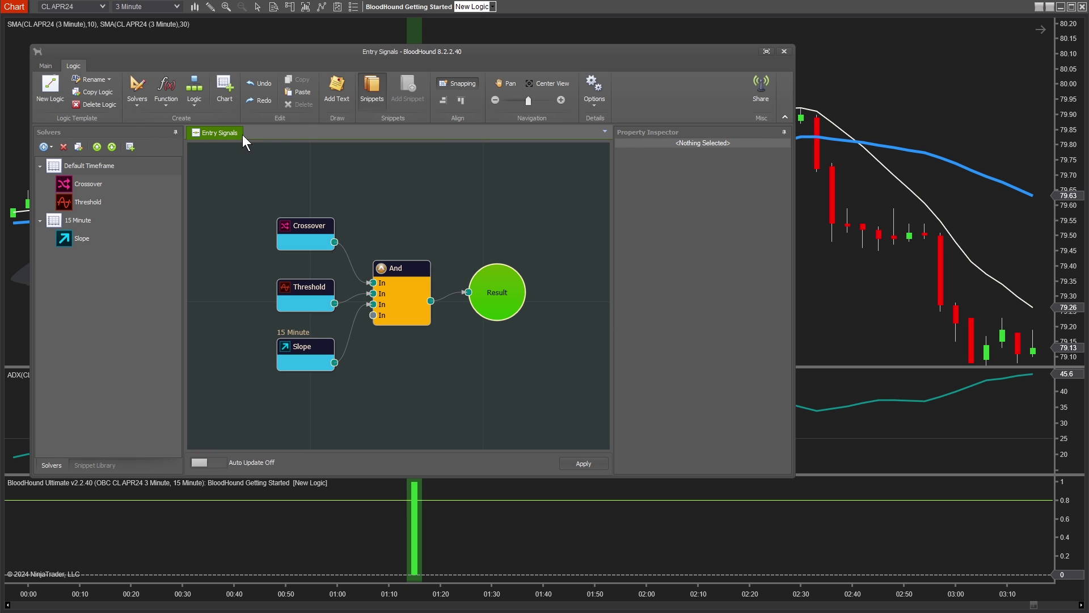
Create a second logic board named 'Exit Signals', then delete it
click(54, 87)
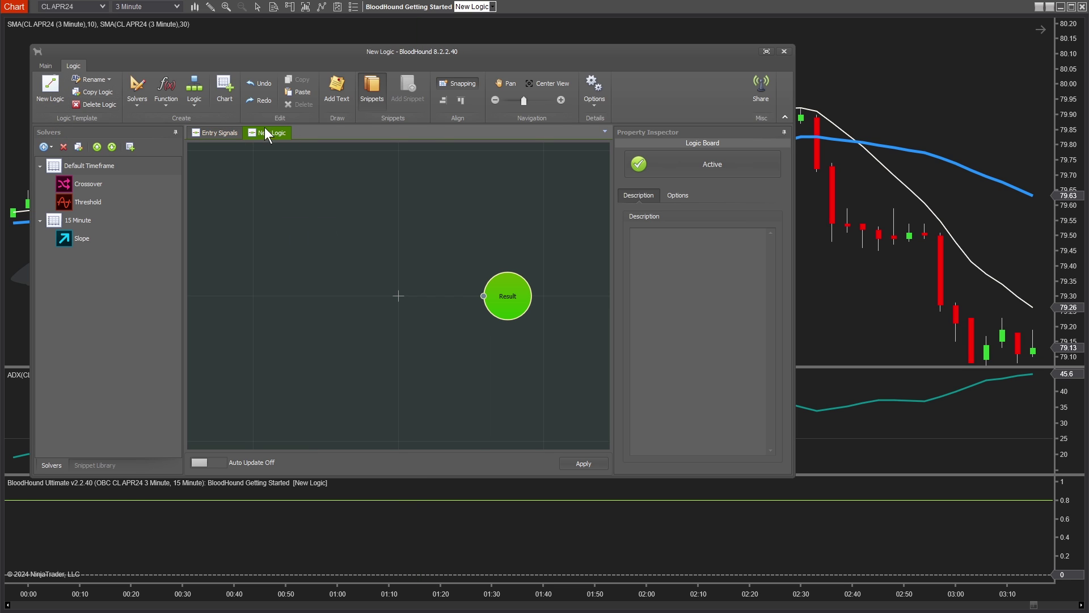
drag(291, 202, 553, 361)
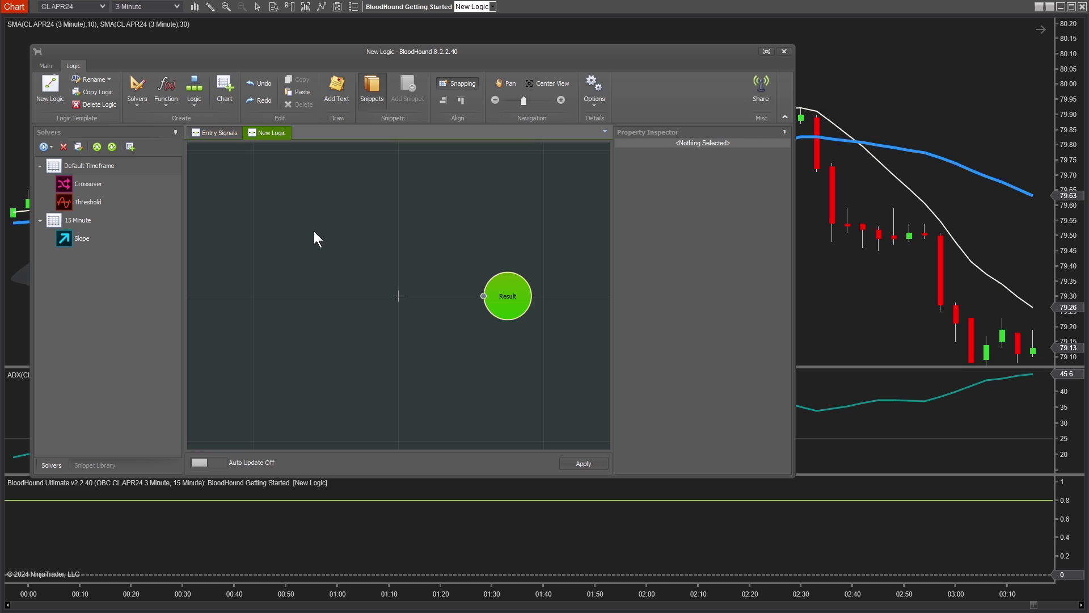
right_click(277, 137)
mouse_move(306, 145)
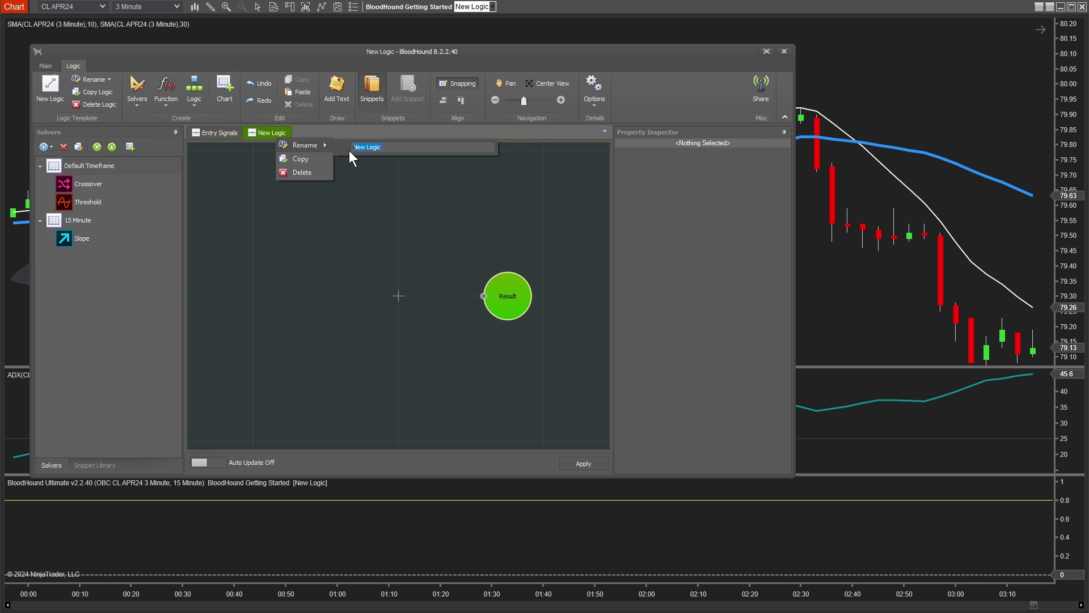
text(Exit Signals)
key(Return)
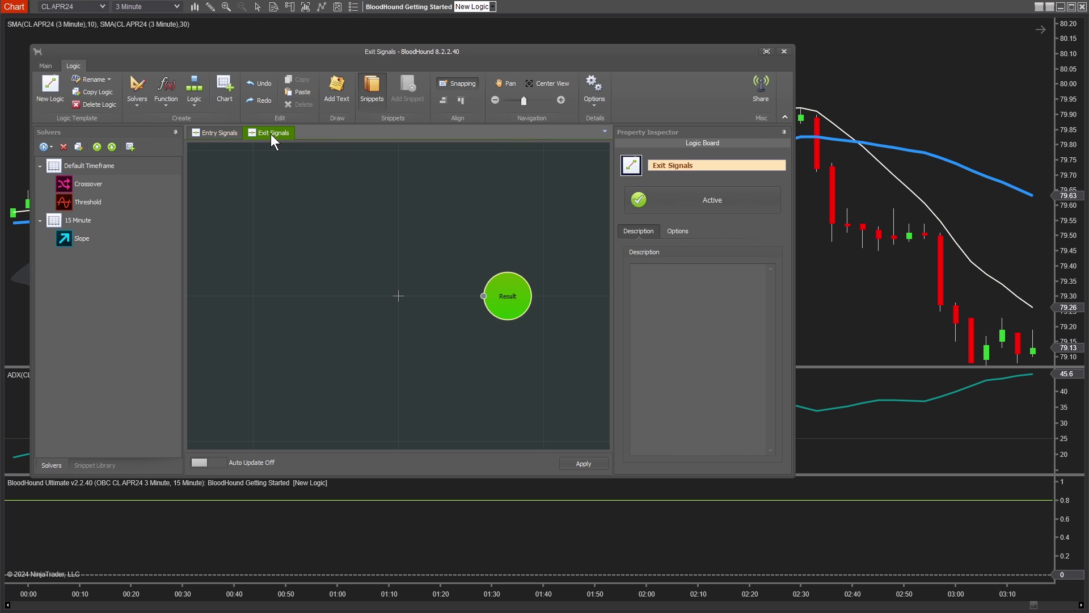
click(86, 104)
click(559, 336)
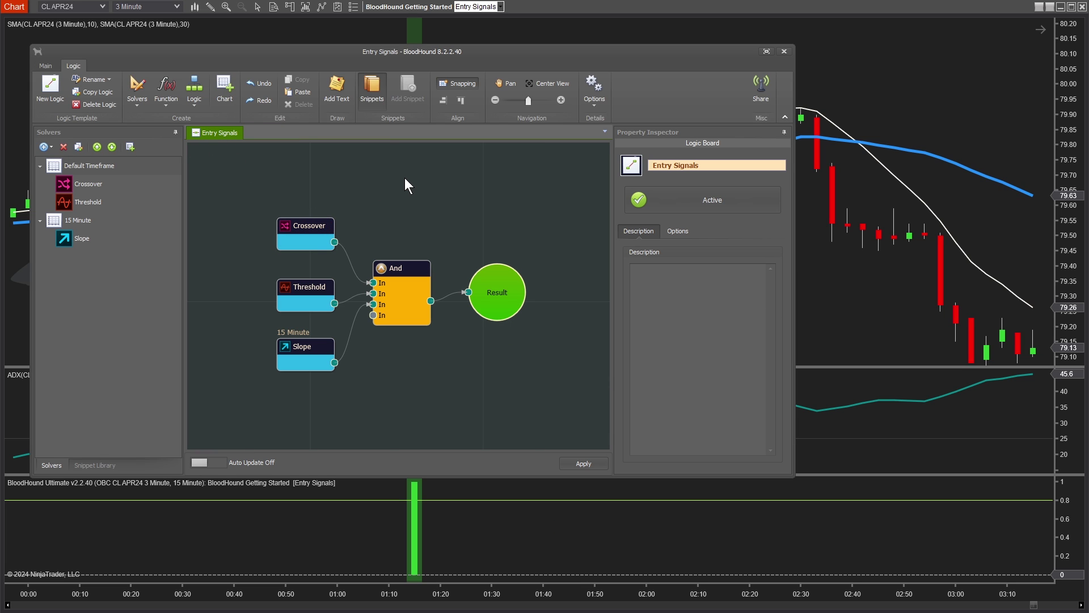
Close the logic editor and inspect BloodHound Ultimate in Indicators, discarding any changes
click(785, 52)
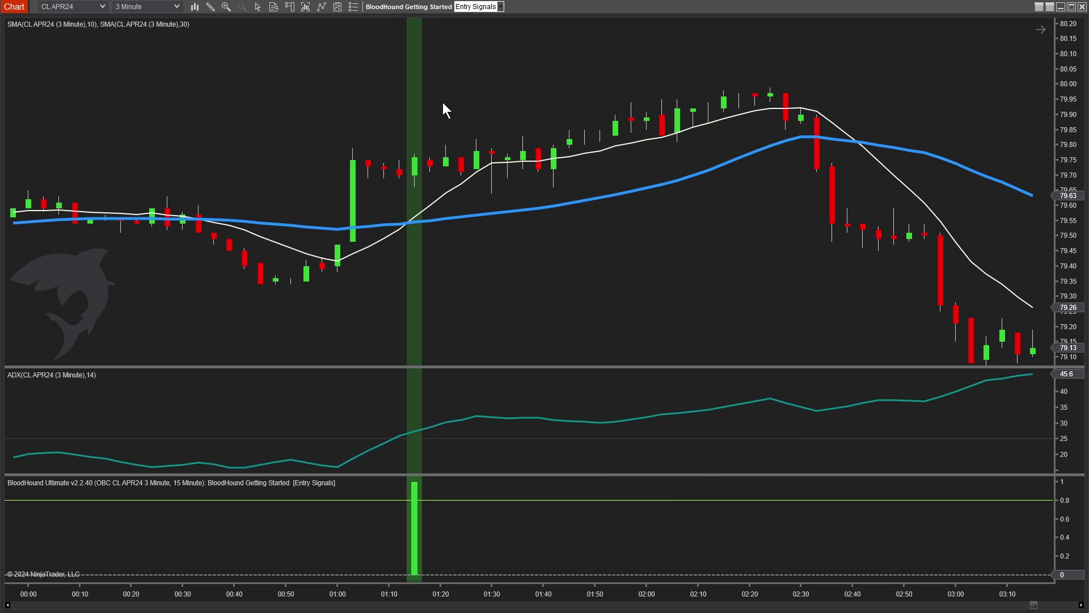
click(321, 7)
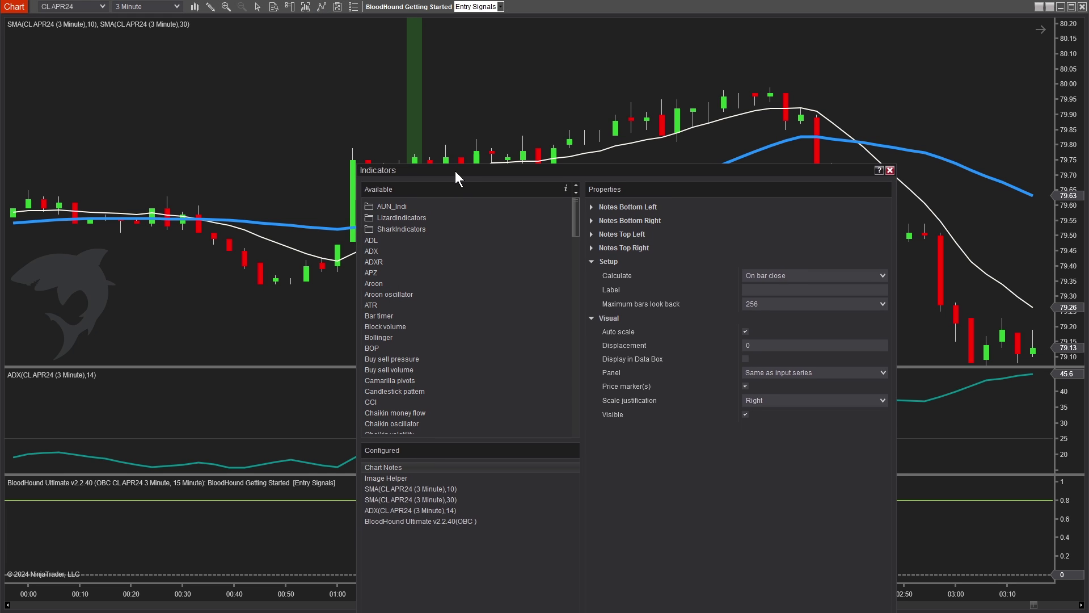
drag(455, 173, 451, 37)
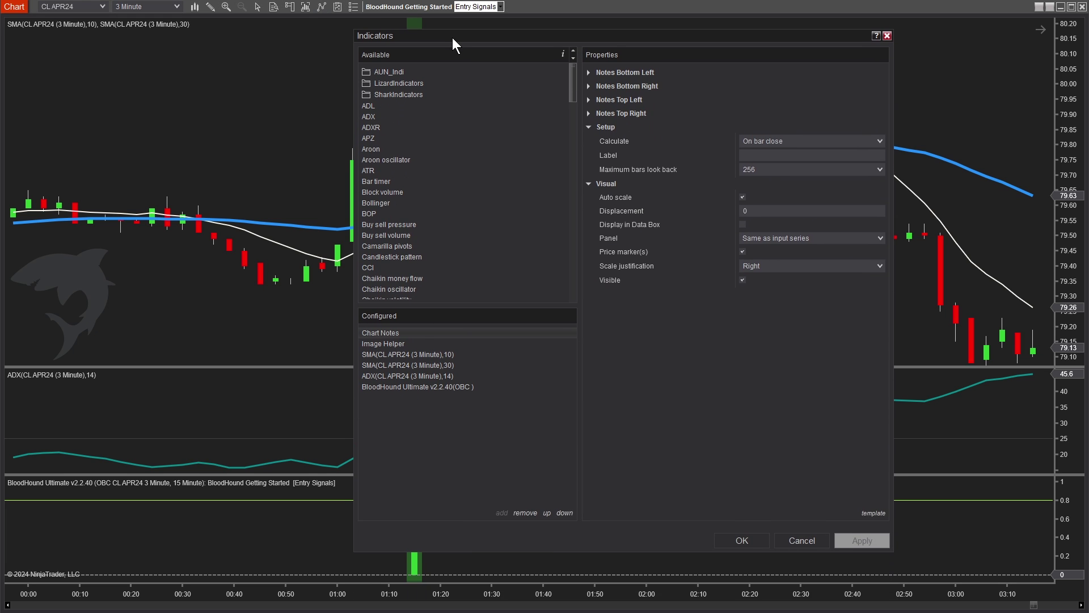
click(437, 392)
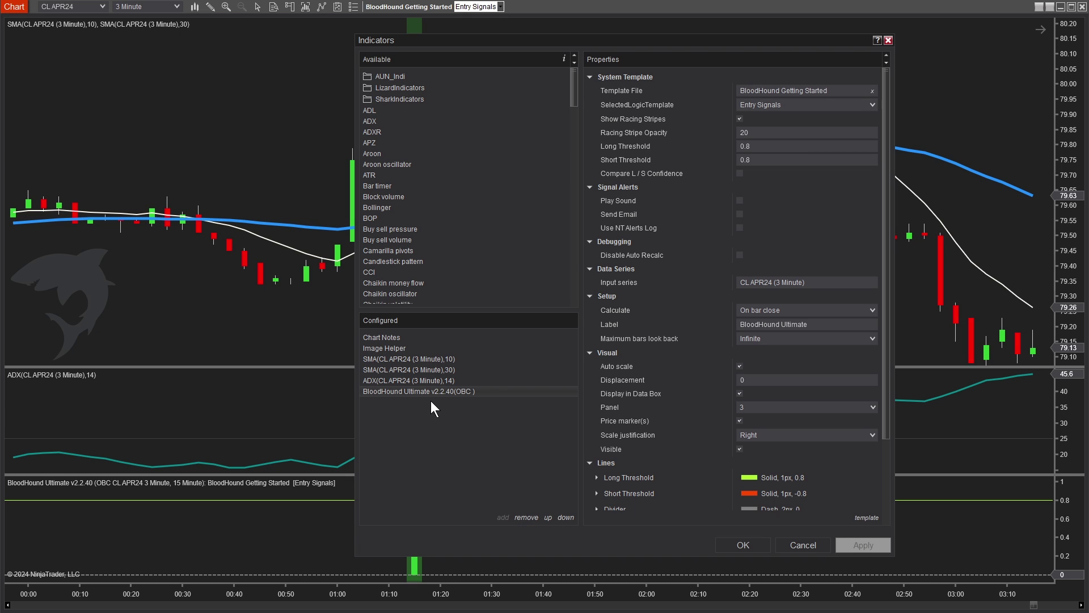
click(526, 517)
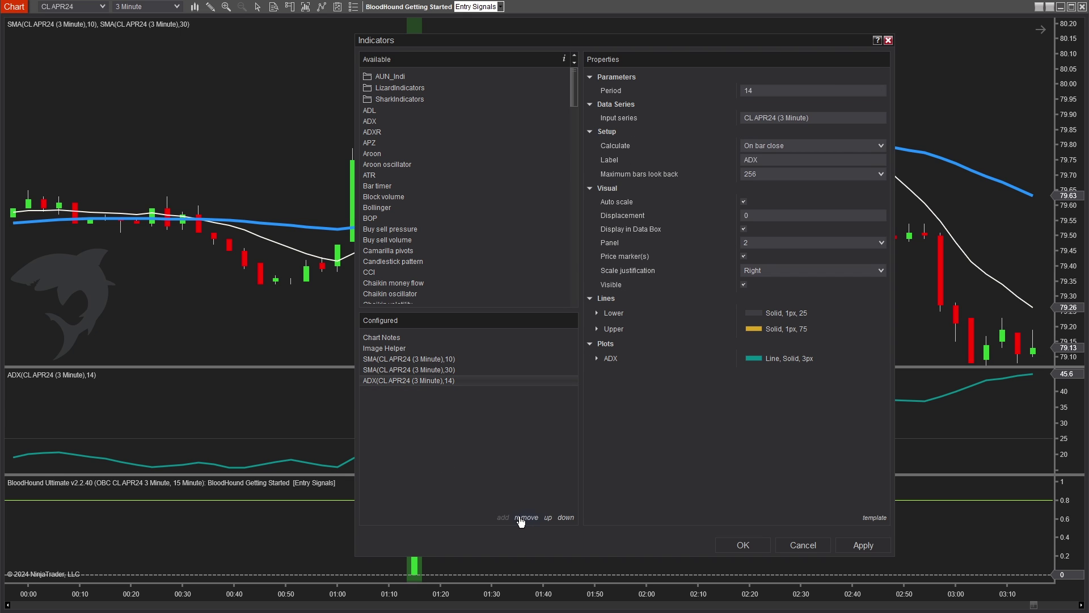
click(800, 546)
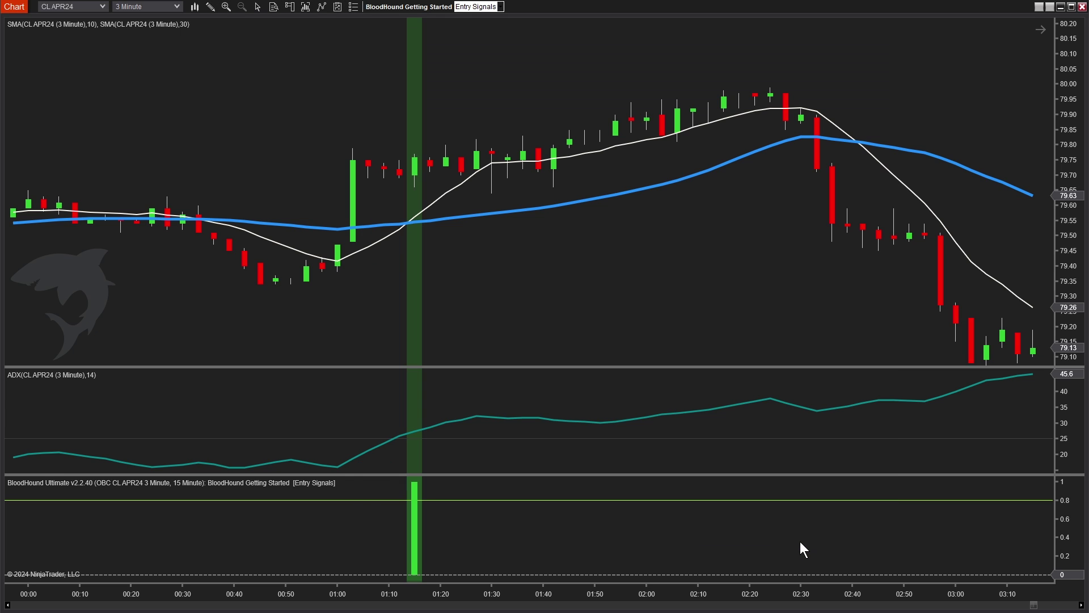
Delete the BloodHound indicator panel, leaving the price and ADX panels
click(415, 515)
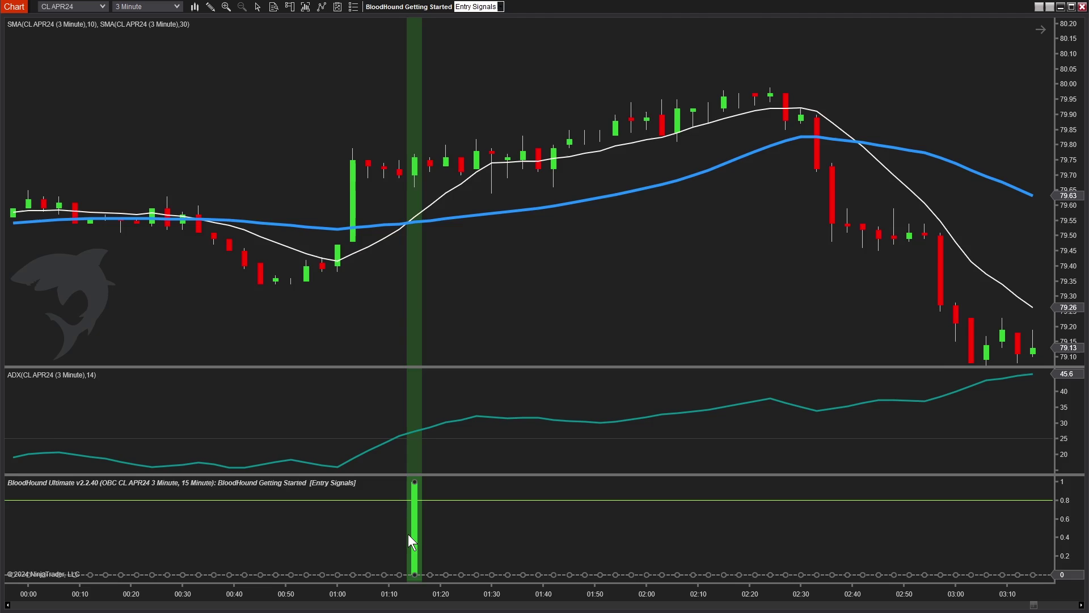
key(Delete)
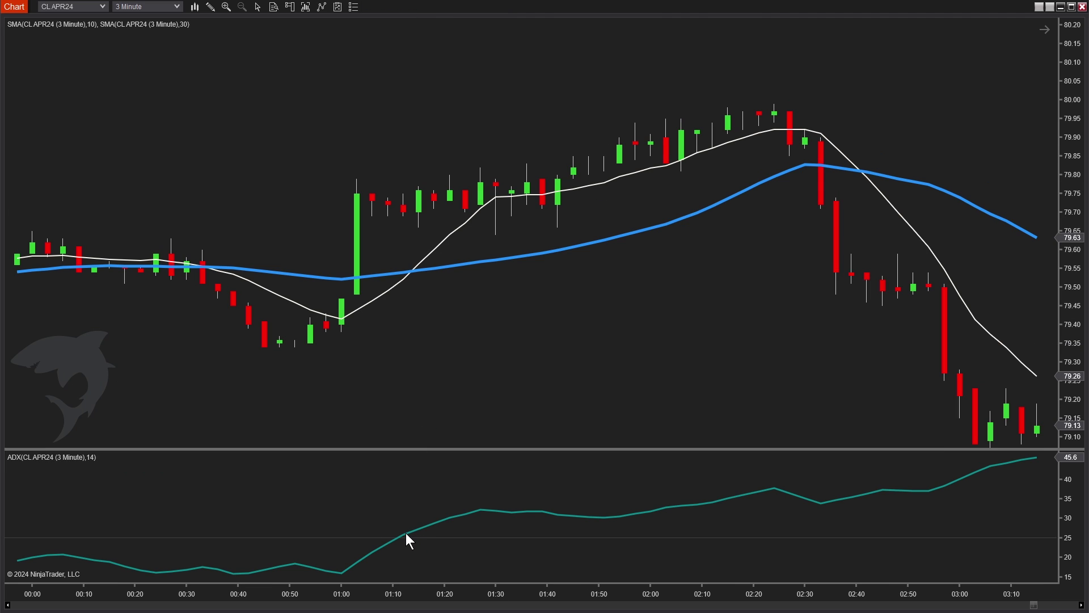
click(430, 524)
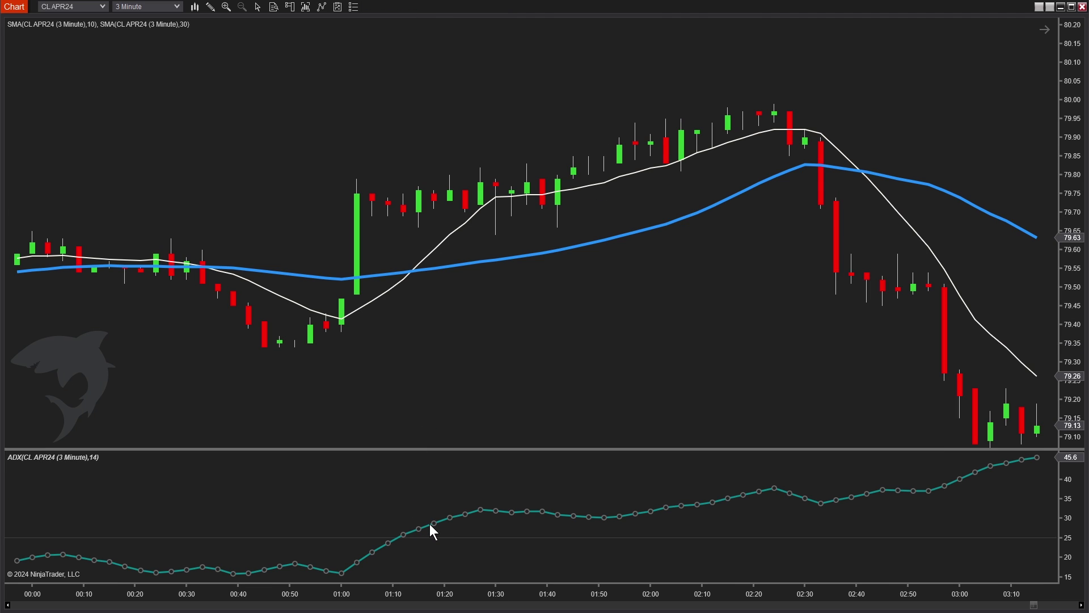
key(Escape)
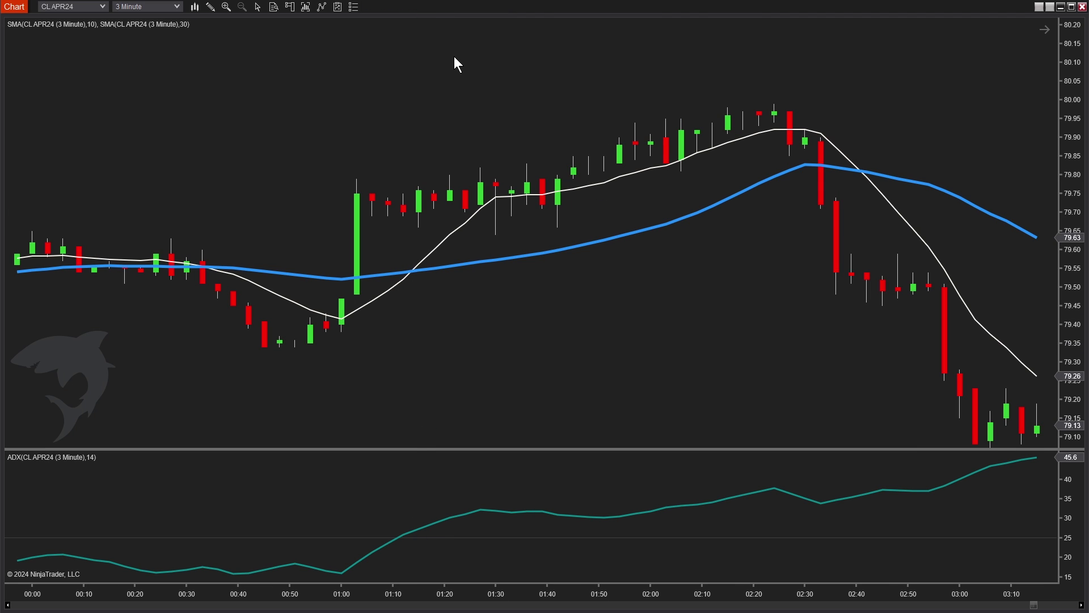
Add the SharkIndicators BlackBird strategy to the chart and tick Enabled
right_click(455, 57)
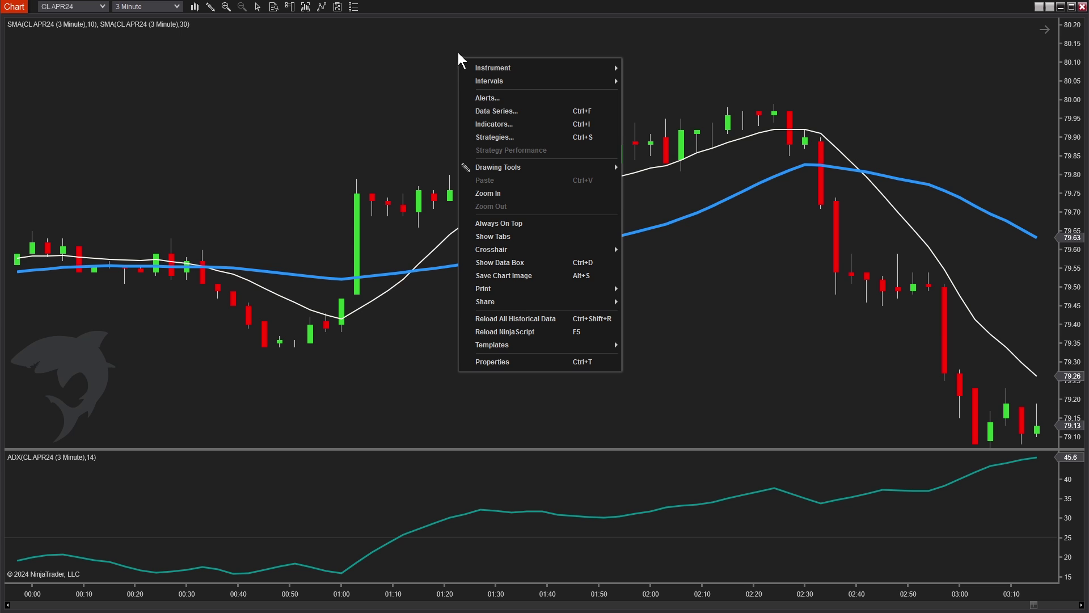
click(494, 137)
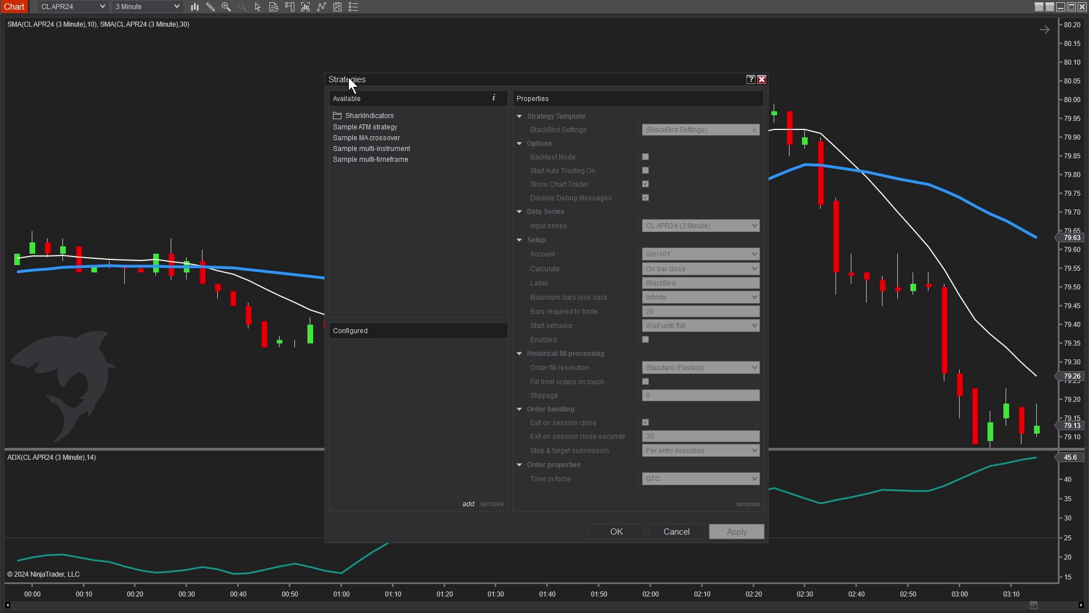
click(352, 115)
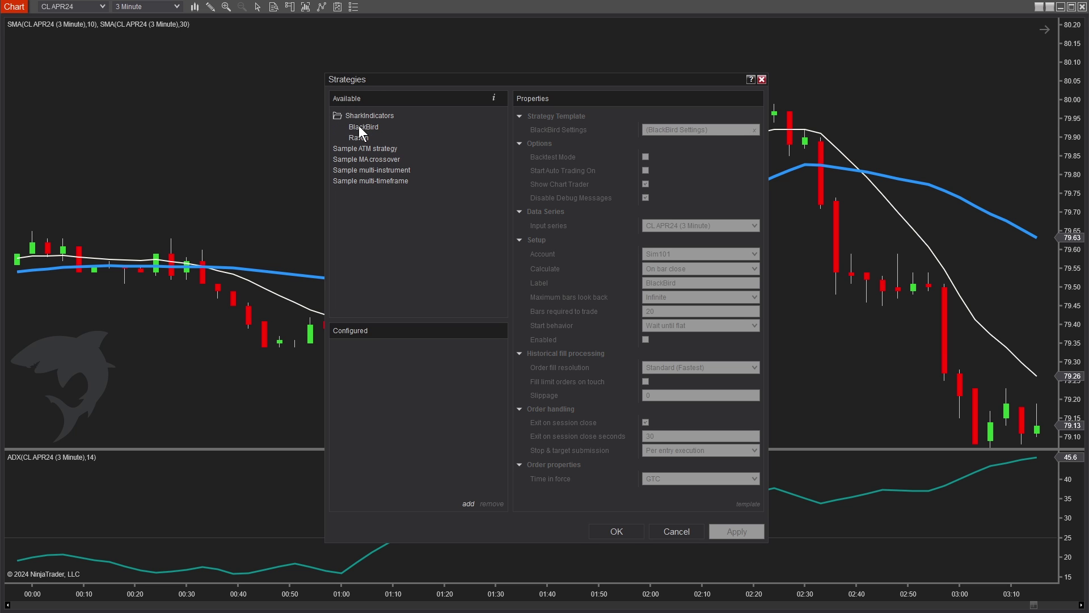
double_click(359, 126)
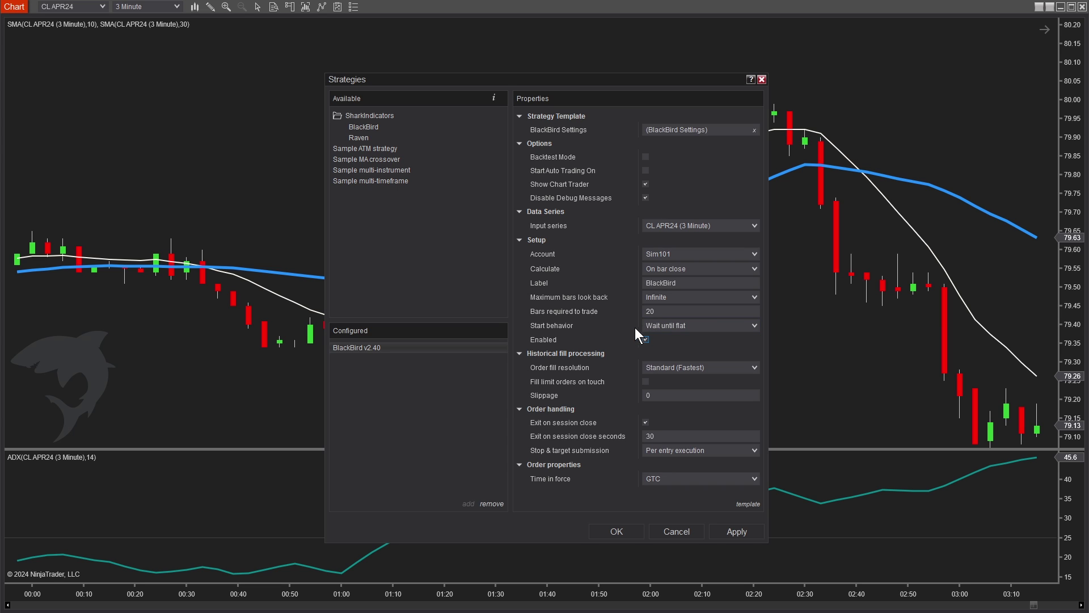
click(646, 339)
Cancel the strategy setup, view the Control Center's data connections, and return to the chart
click(679, 528)
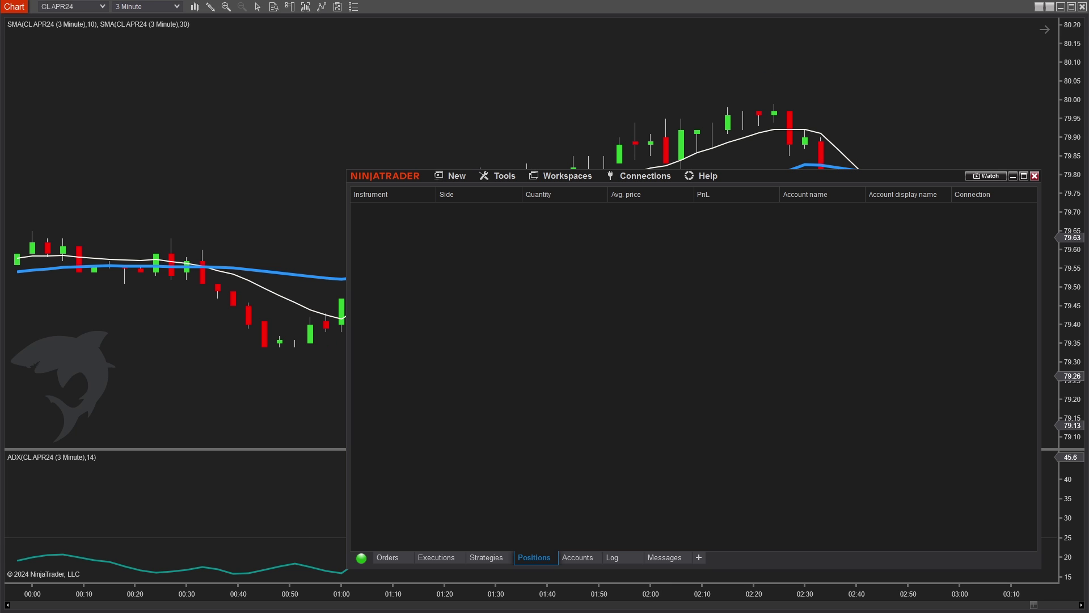
click(643, 176)
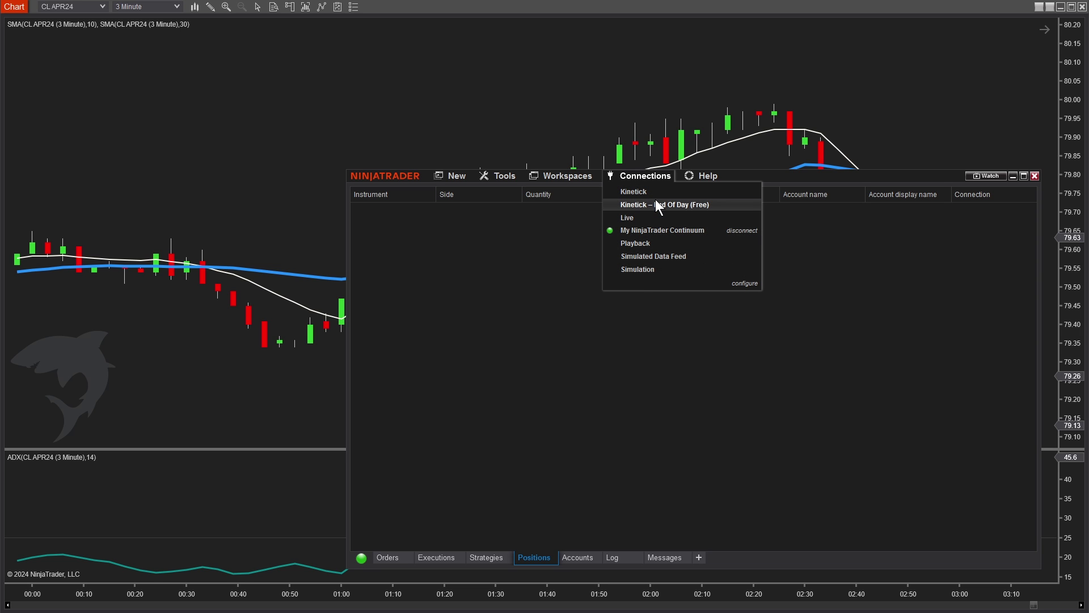
click(612, 72)
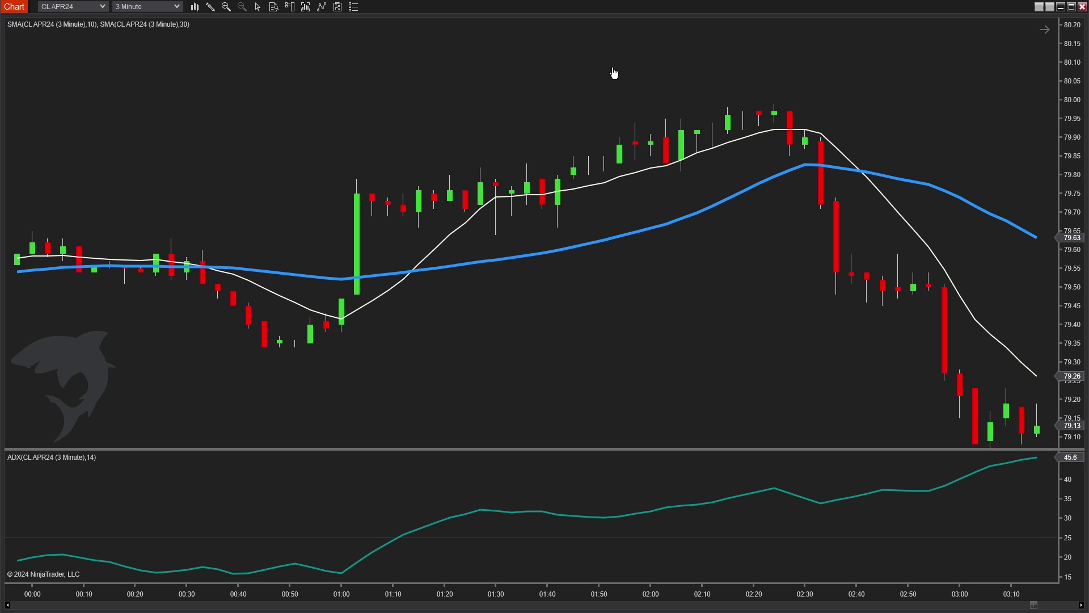
Add the BlackBird strategy to the chart again and enable it
right_click(593, 71)
click(624, 142)
double_click(362, 178)
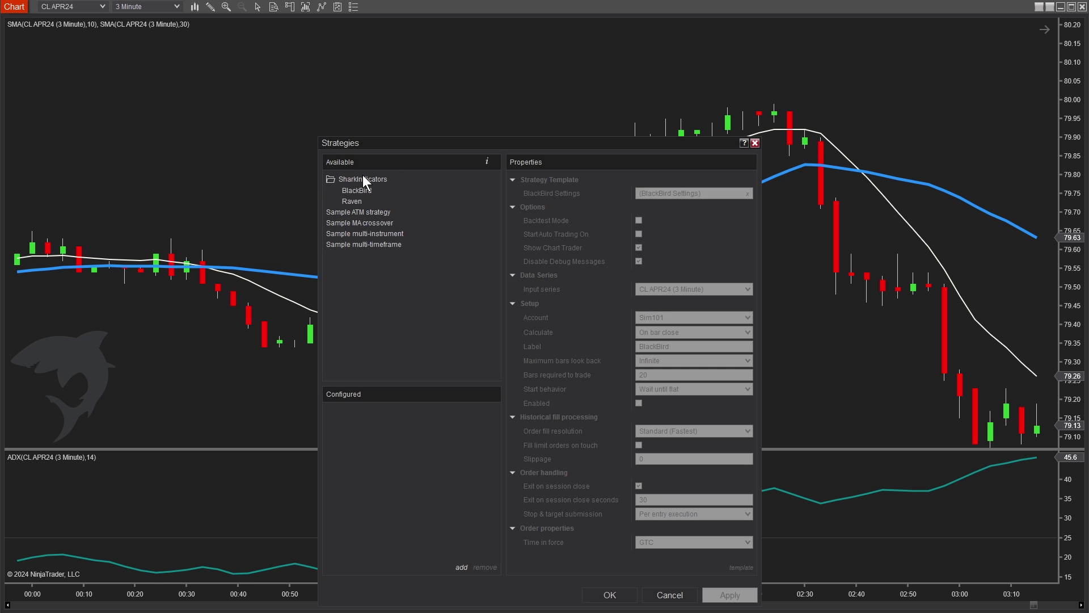
double_click(357, 191)
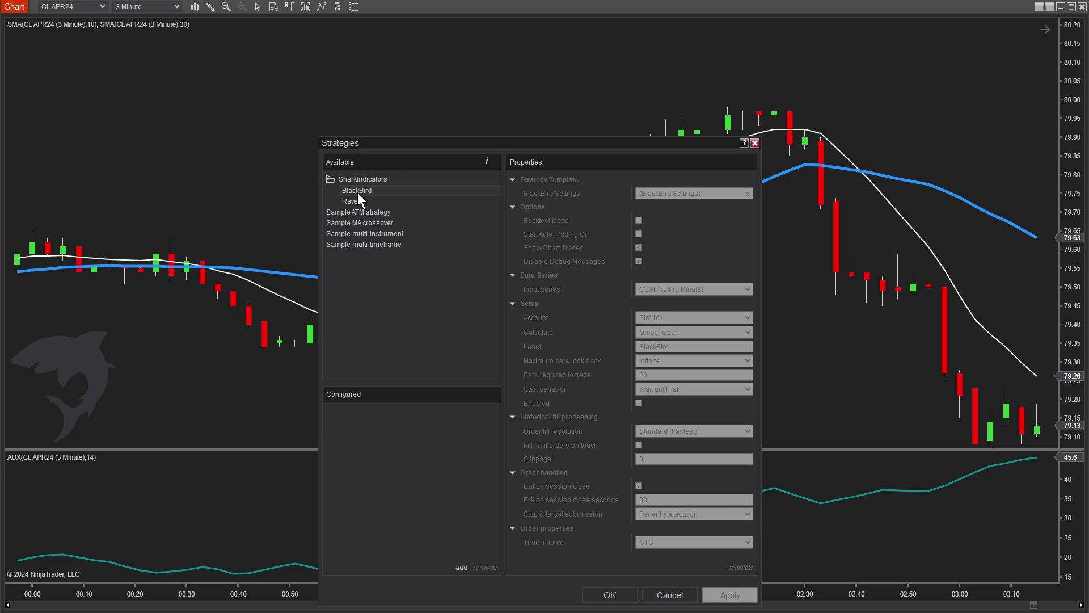
click(640, 403)
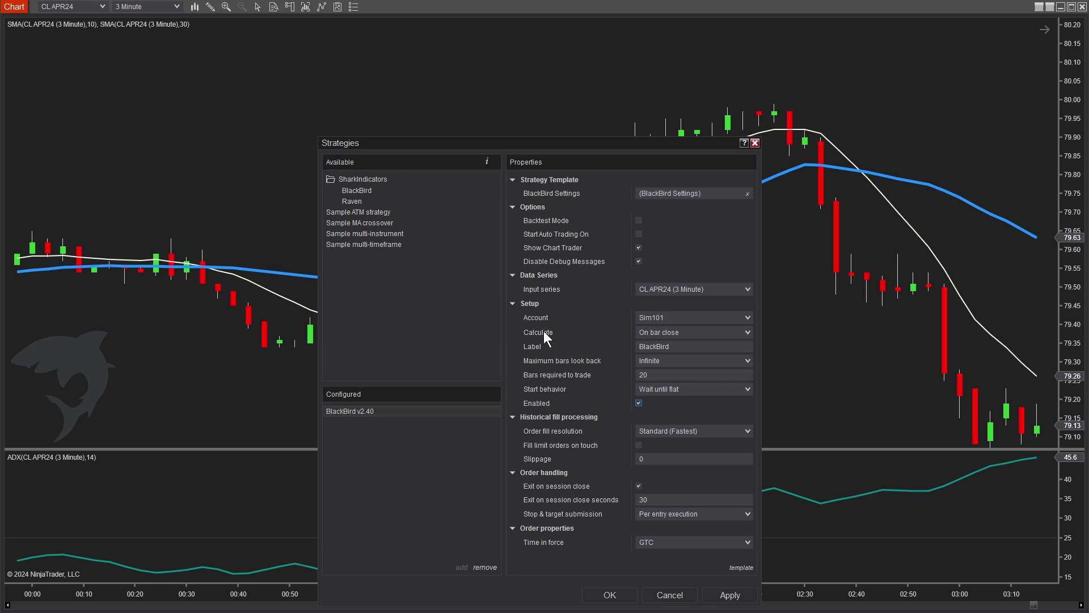
Set the strategy's account to Sim101 and turn on Backtest Mode
click(673, 317)
click(651, 317)
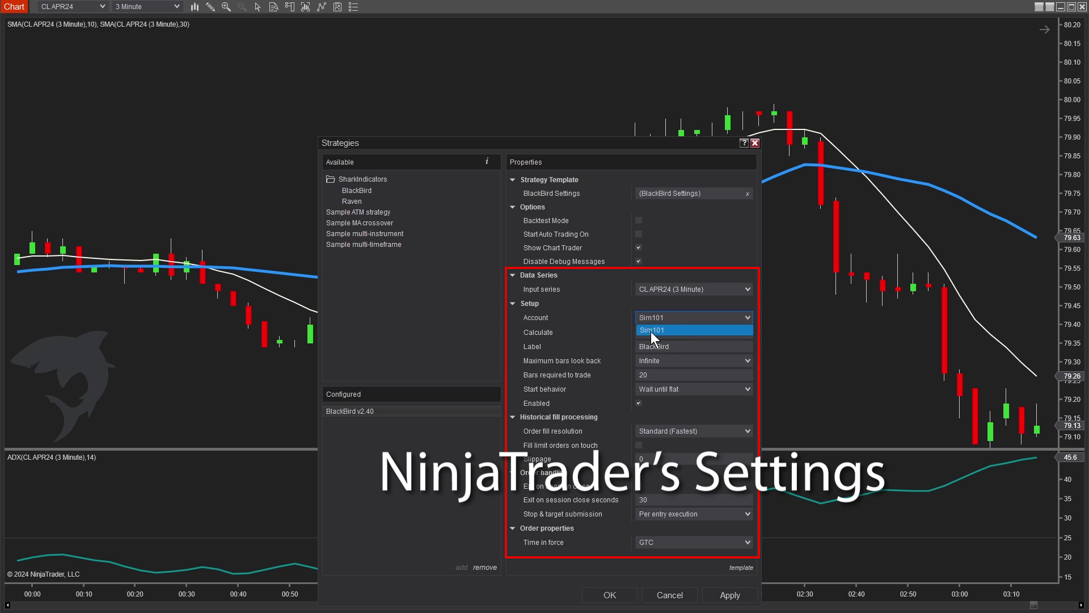
click(649, 317)
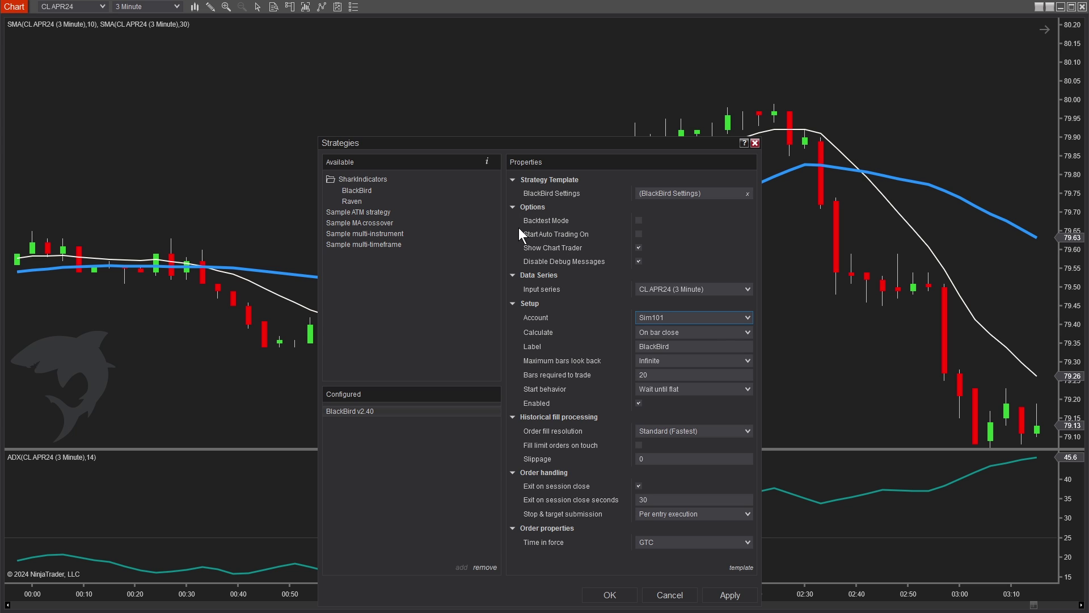
click(639, 221)
Apply BlackBird to the CL APR24 chart, acknowledge the order notice, and activate Trade Controls
click(623, 596)
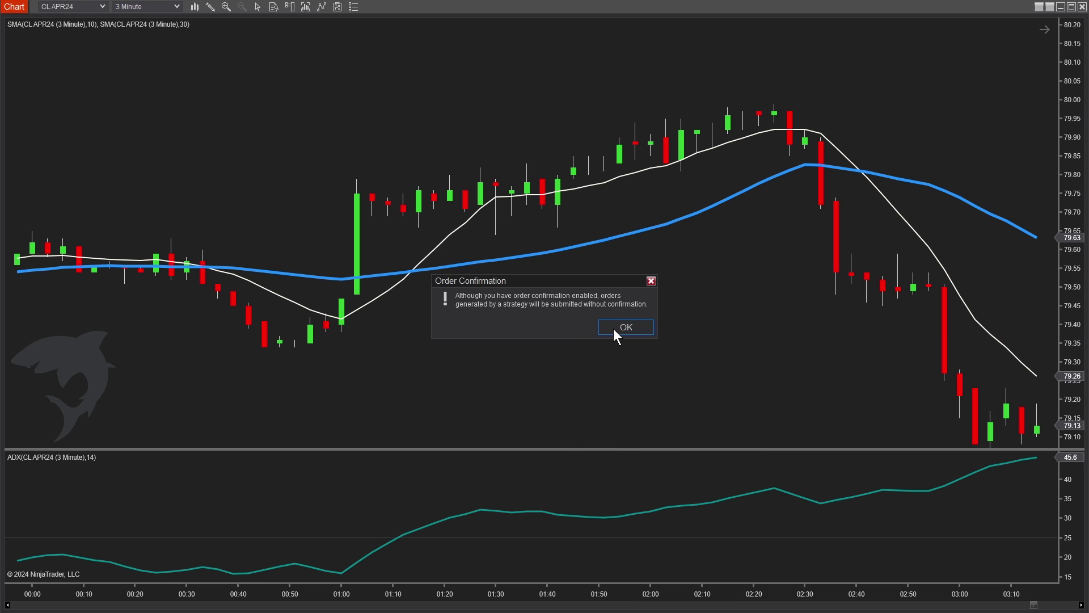
click(615, 328)
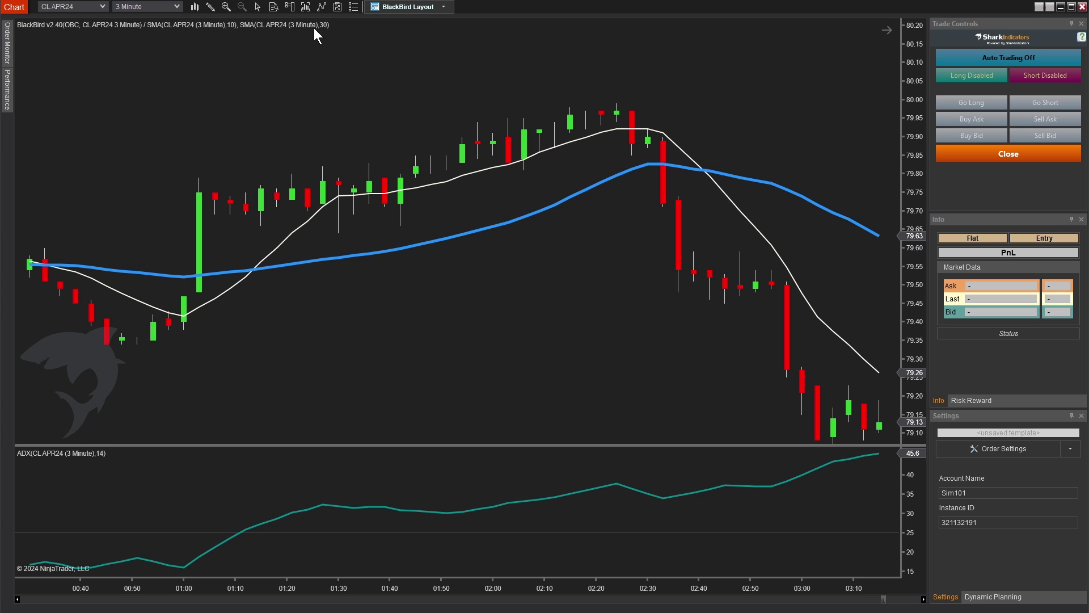
click(291, 7)
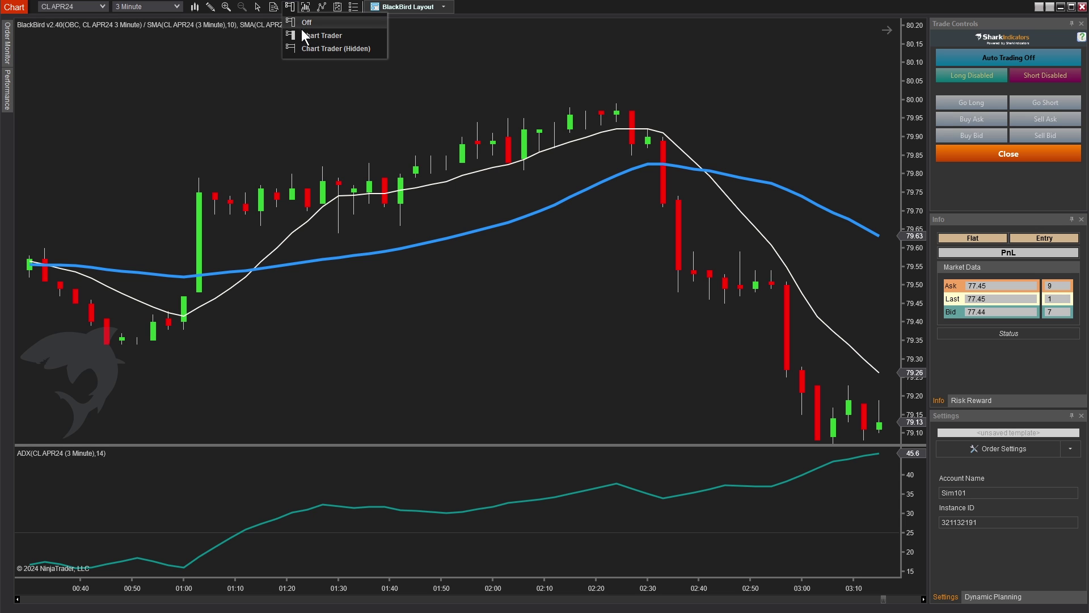
click(569, 315)
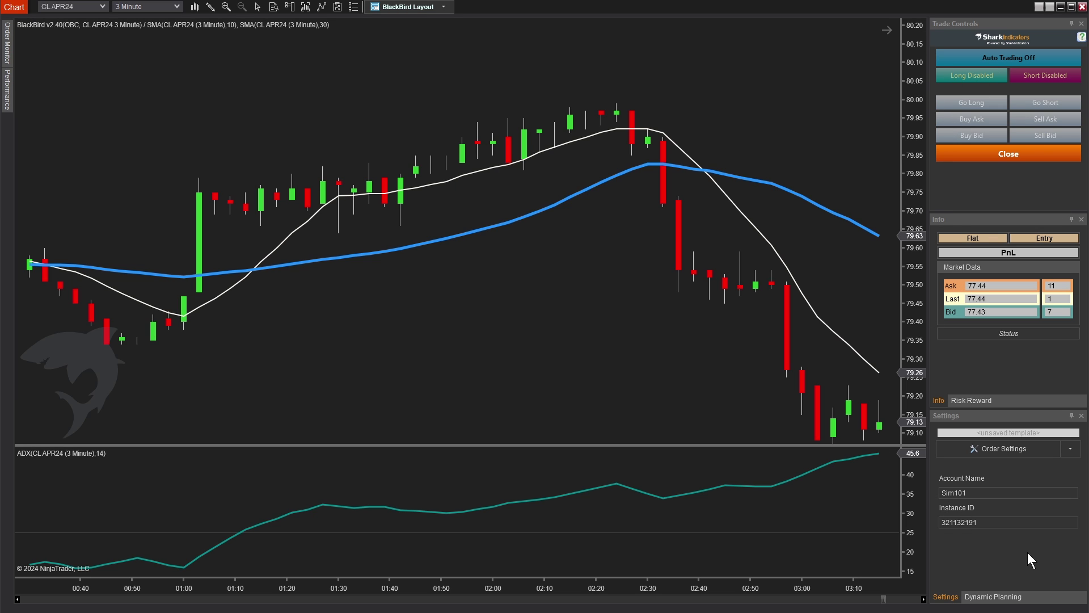
click(983, 104)
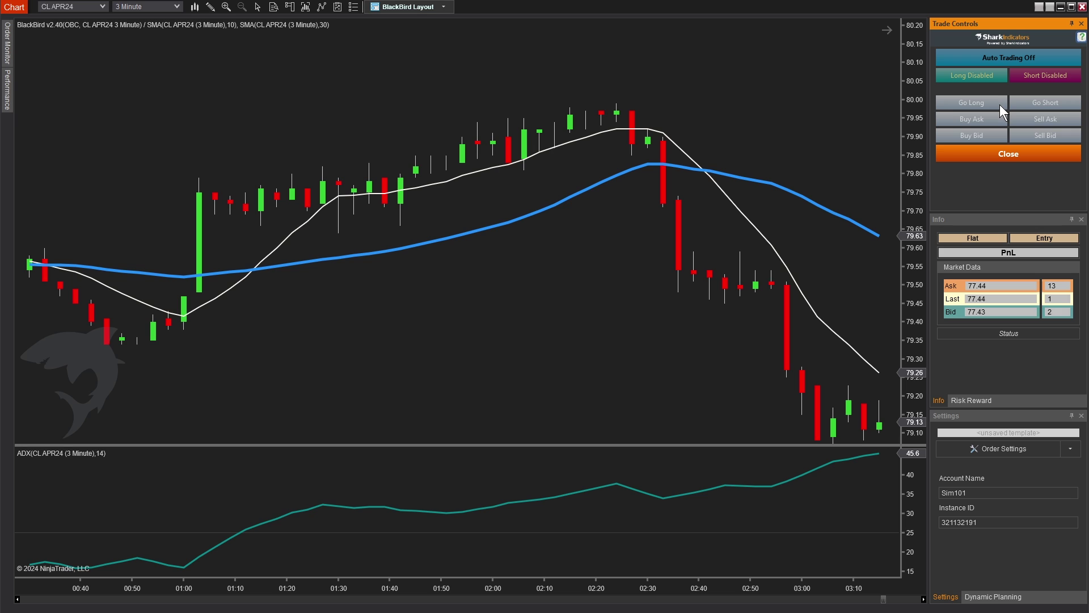
Save the BlackBird order settings to a new file, 'BlackBird Getting Started.bbs'
click(1030, 452)
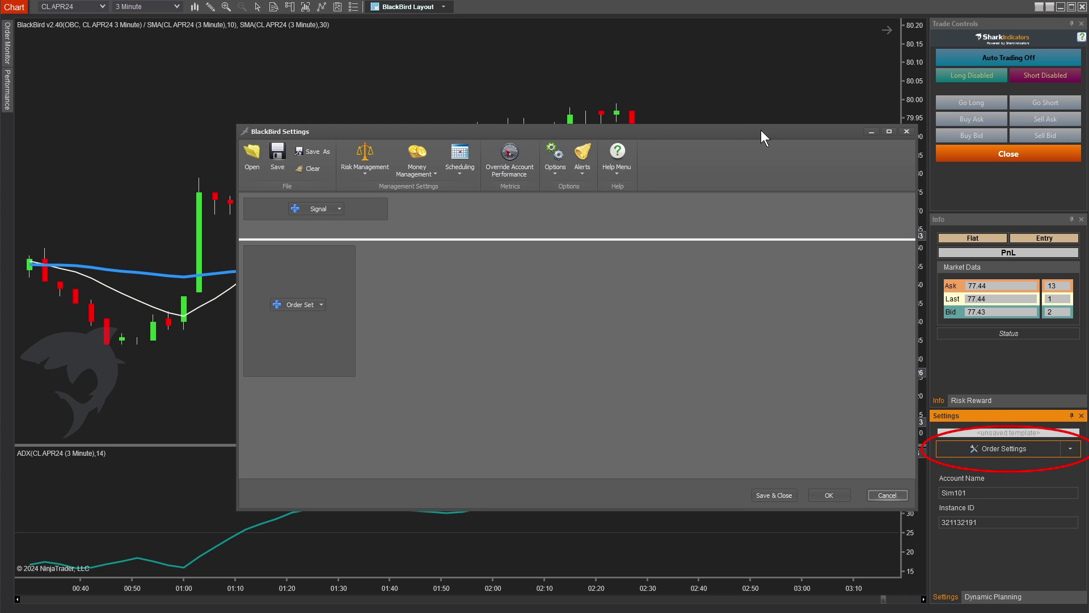
drag(726, 131, 622, 117)
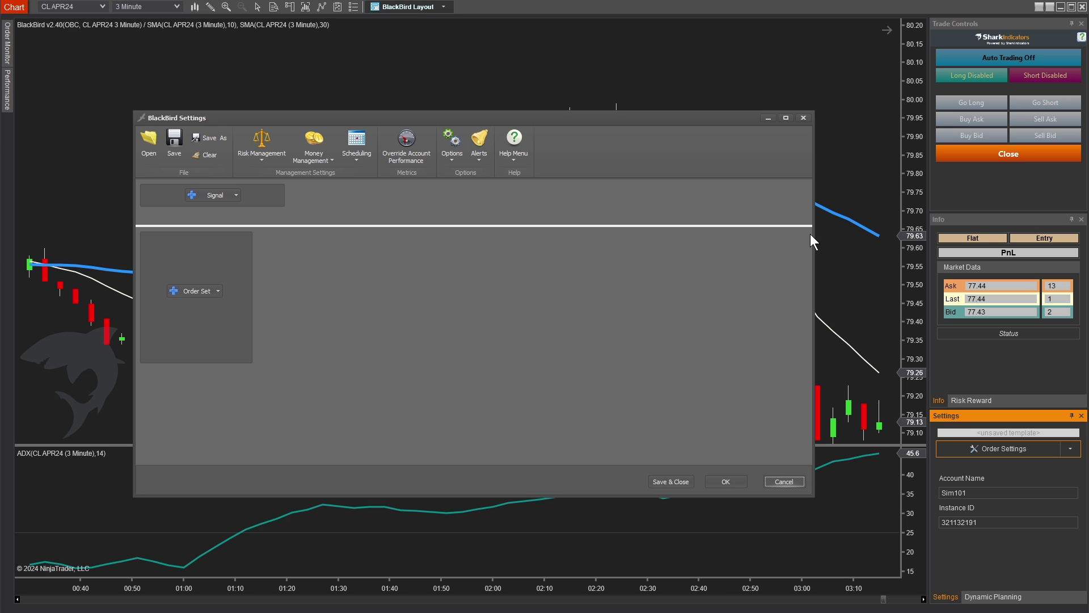
click(220, 139)
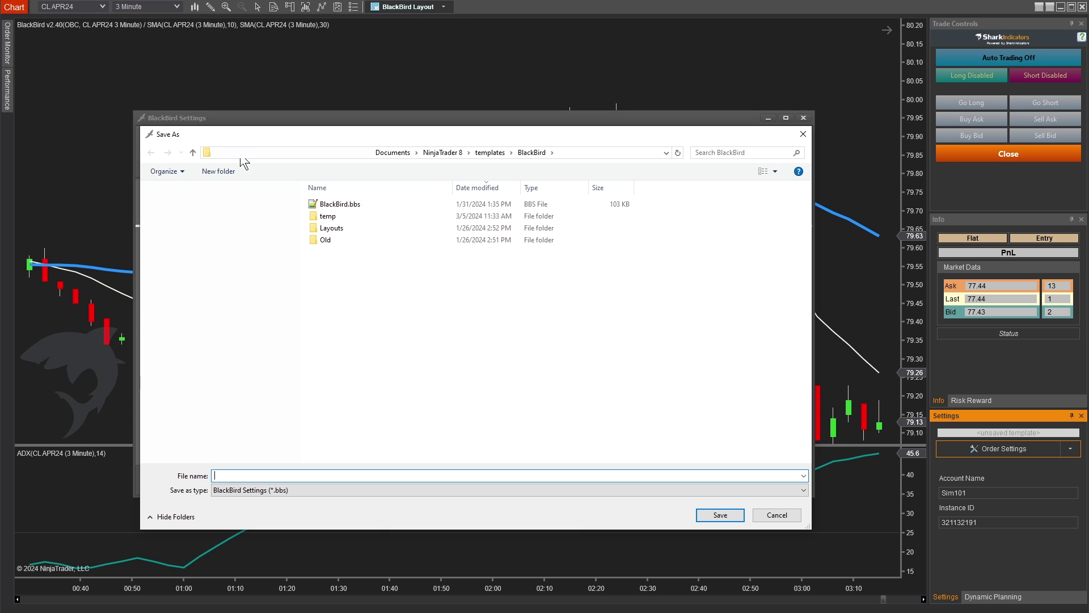
text(BlackBird Getting Started)
key(Return)
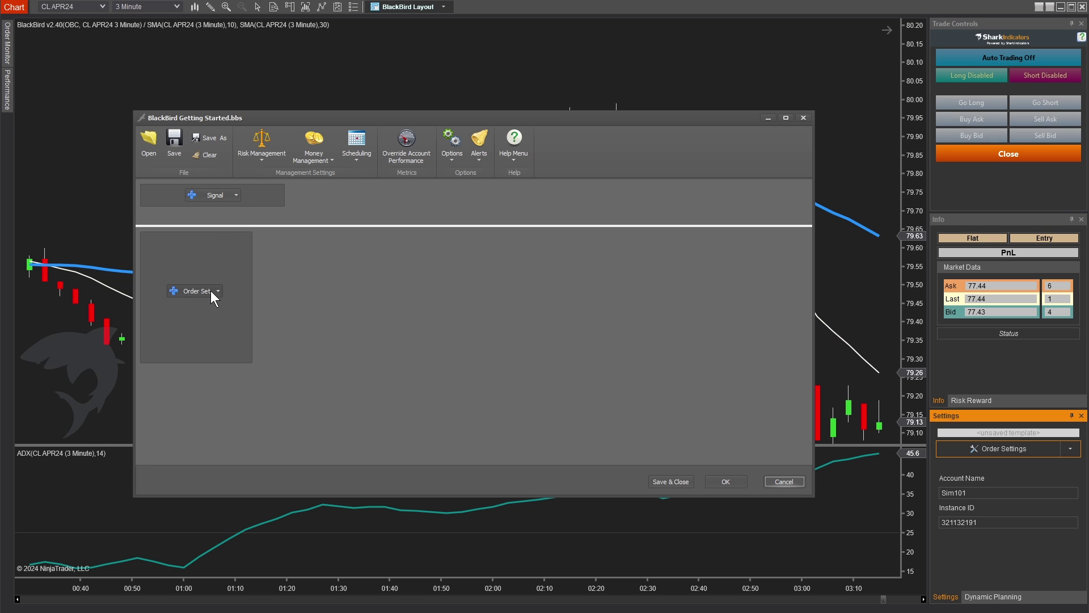
Add a BloodHound signal loading the BloodHound Getting Started template file
click(232, 195)
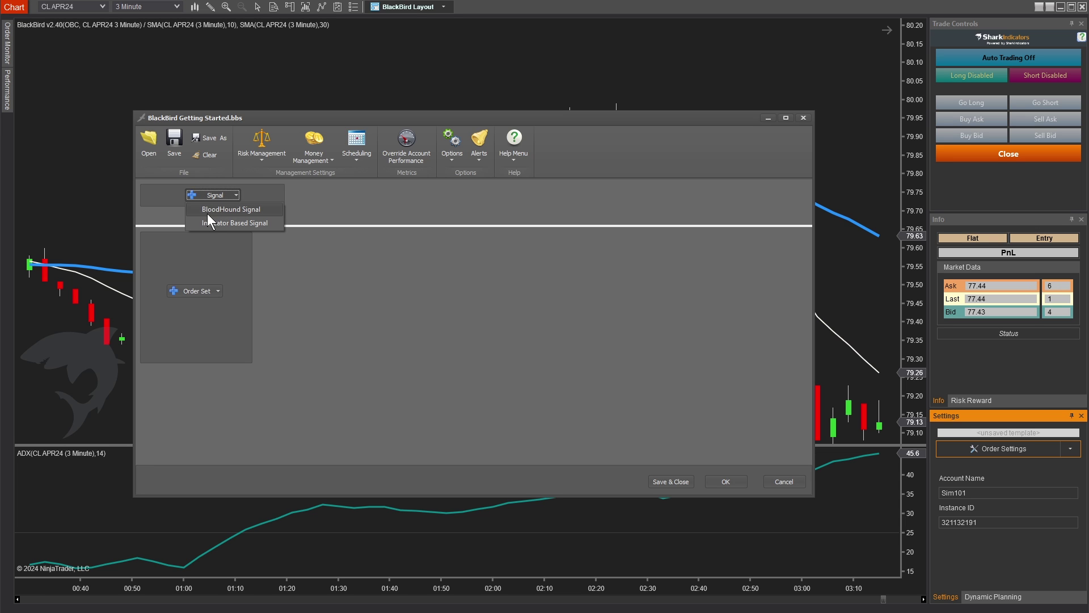
click(242, 209)
click(243, 200)
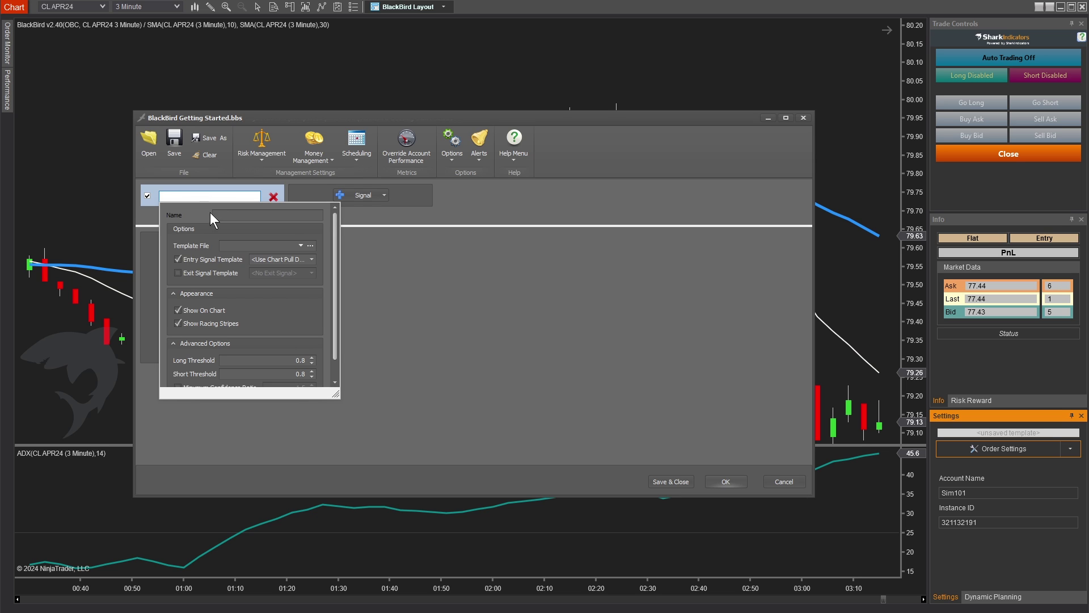
click(311, 246)
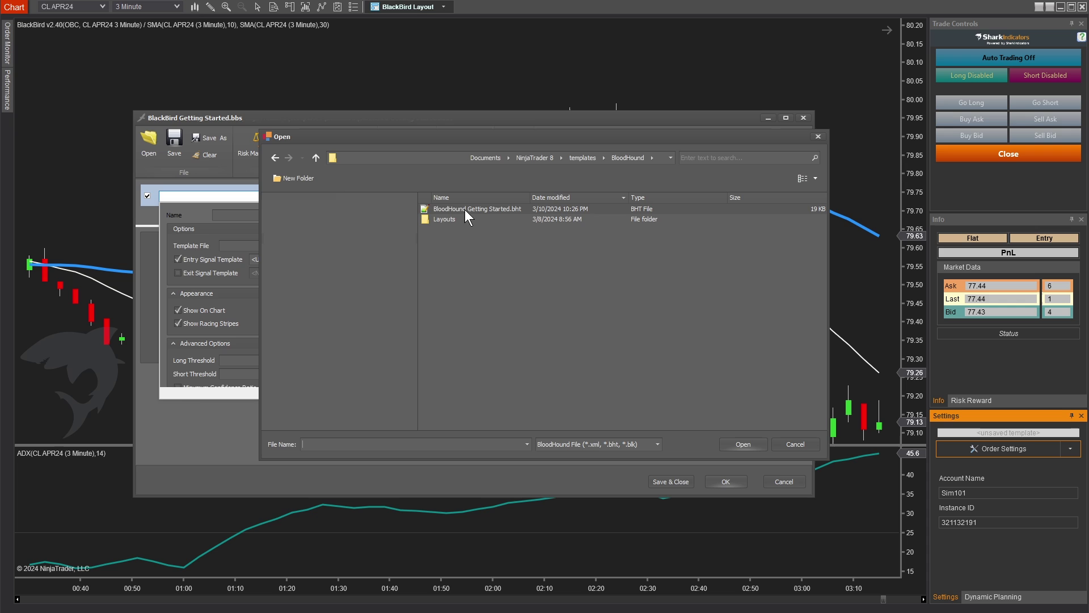
double_click(463, 210)
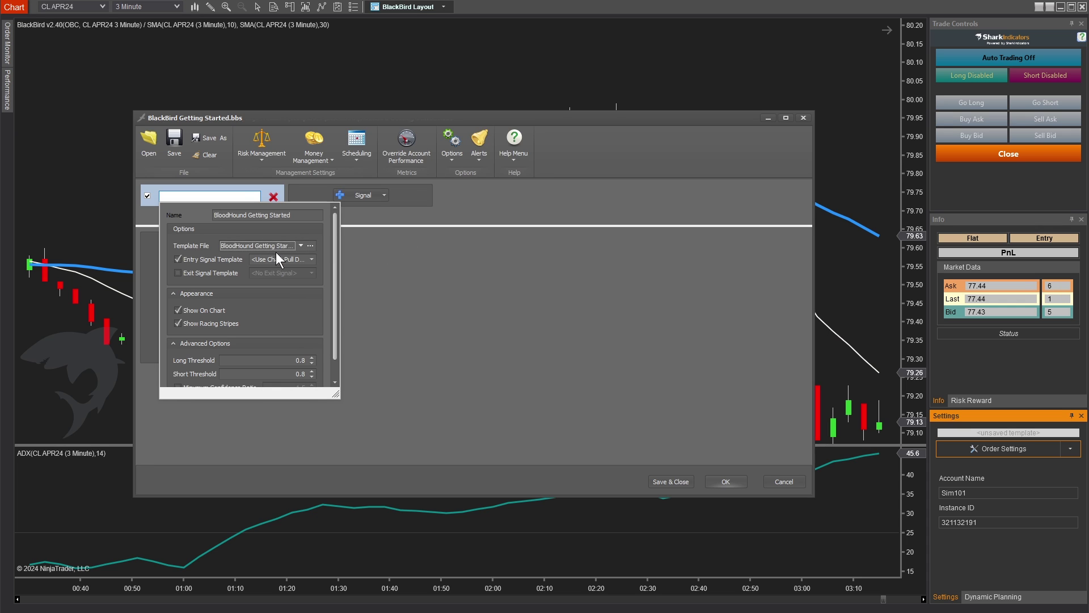
Set the entry signal template to Entry Signals, leaving the exit template off
click(311, 260)
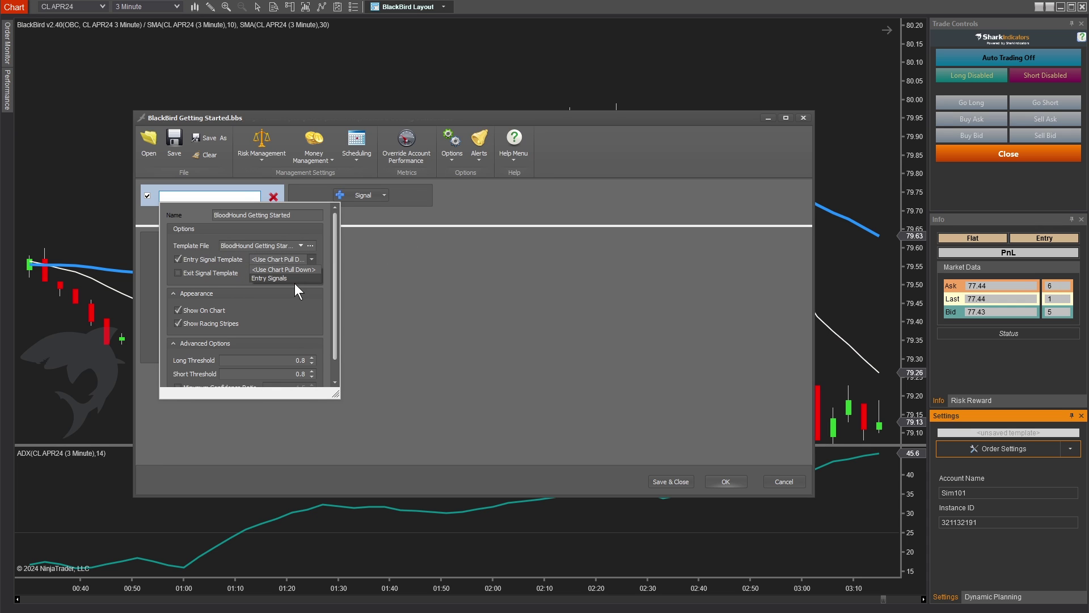
click(259, 278)
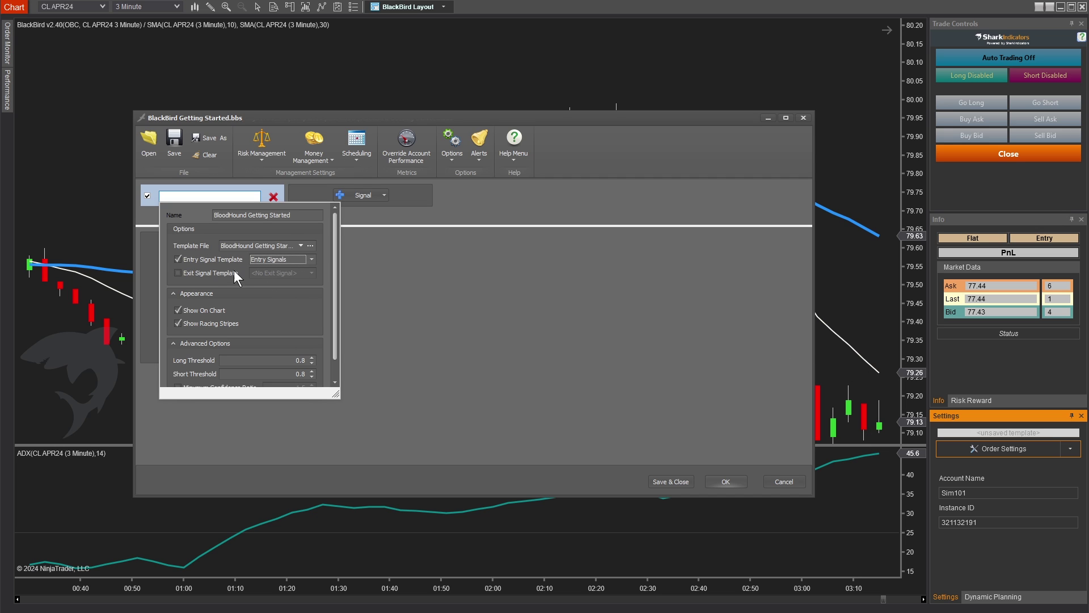
click(186, 271)
click(297, 273)
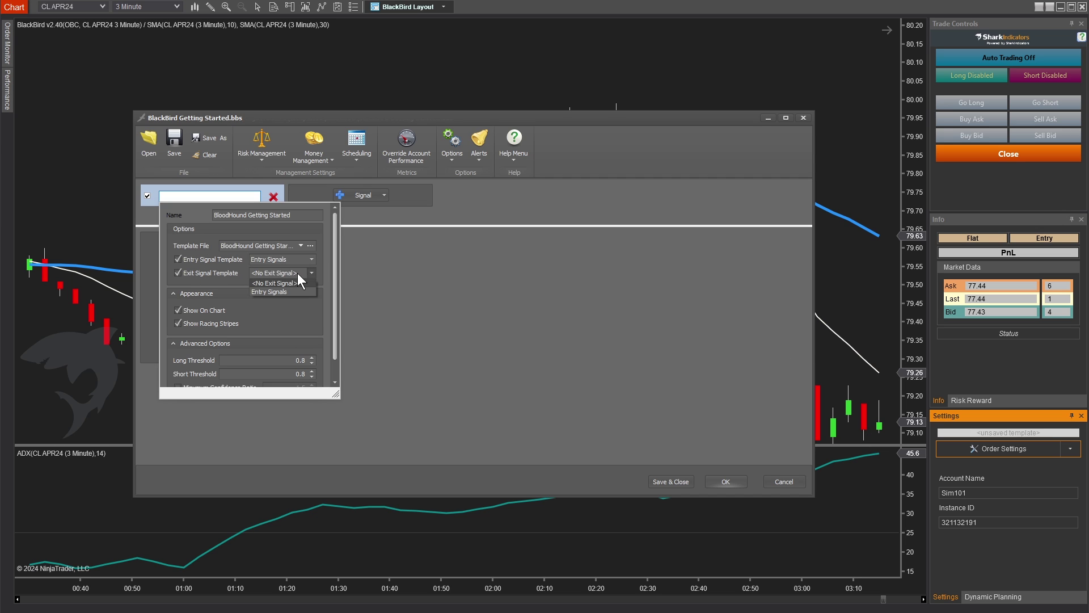
click(199, 275)
click(404, 284)
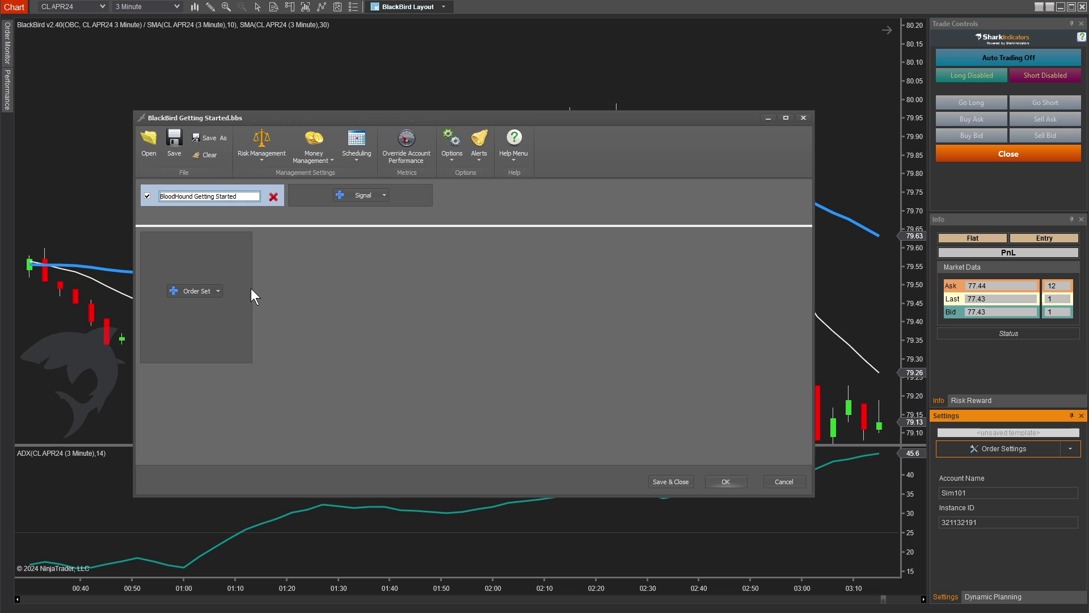
Add a Market Entry with quantity 1 to Order Set A and bring up profit target choices
click(213, 290)
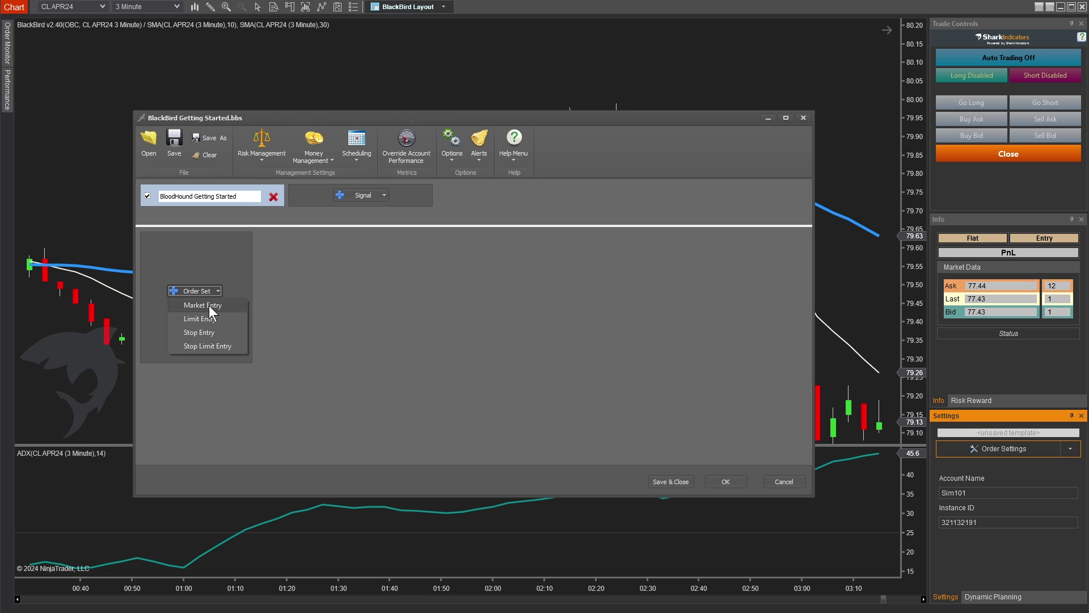
click(205, 306)
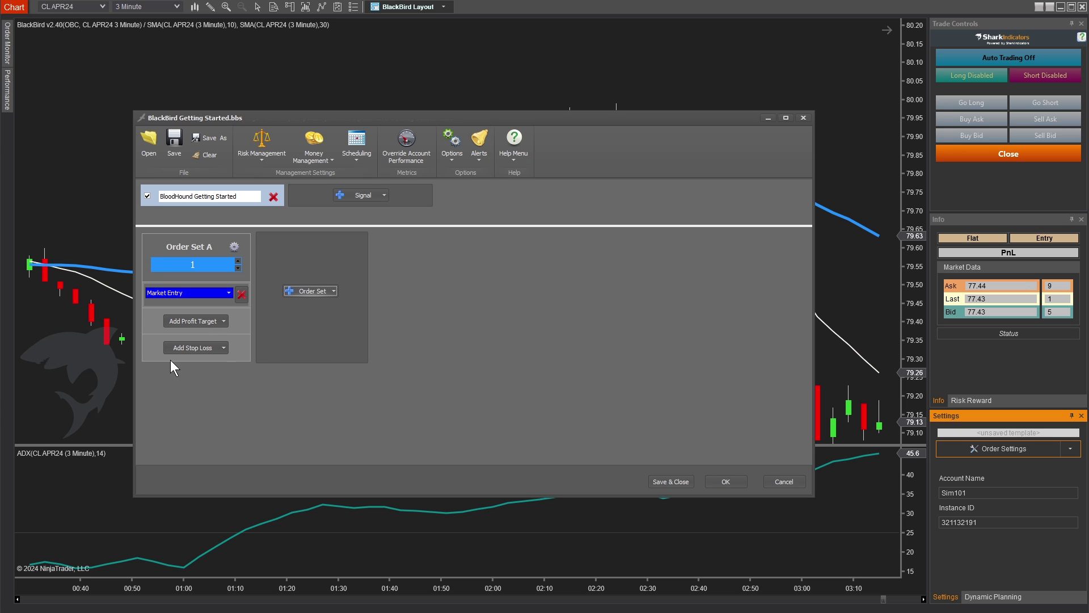
click(159, 261)
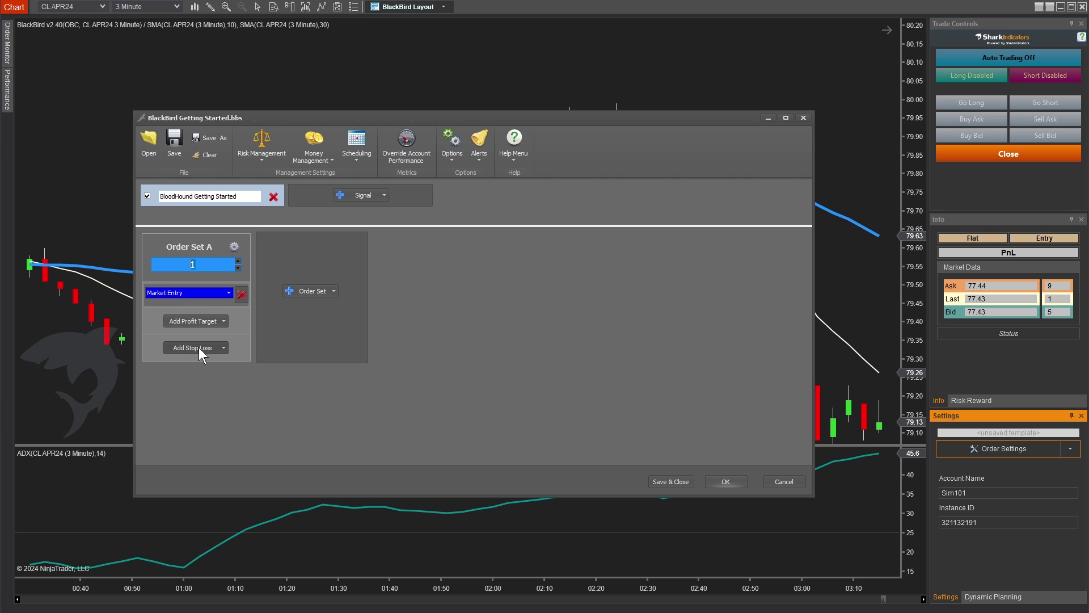
click(187, 321)
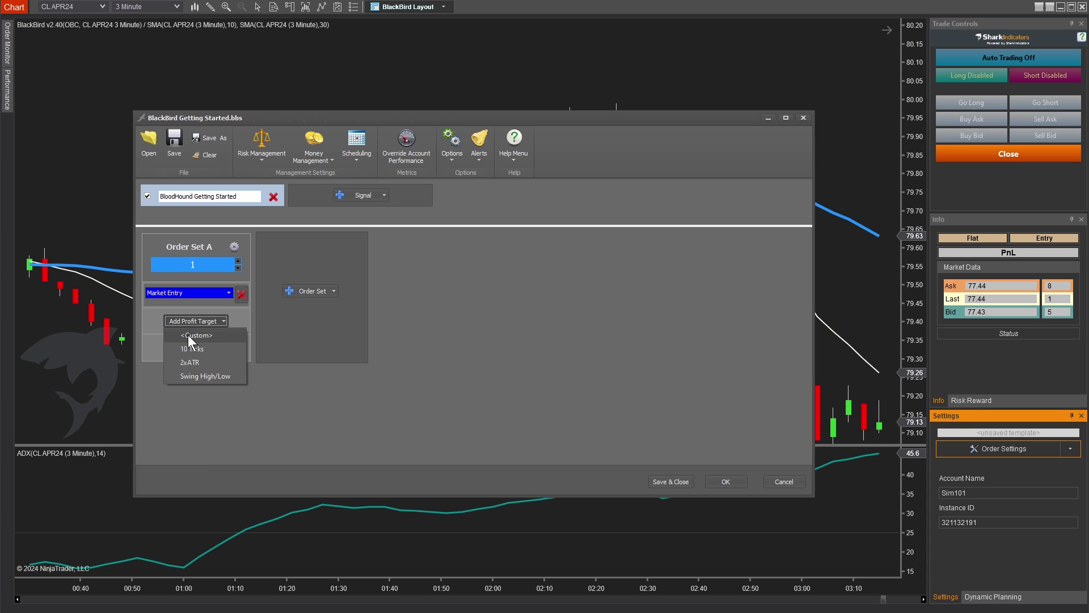
Add a custom profit target with 20 long ticks and -20 short ticks initial placement
click(190, 336)
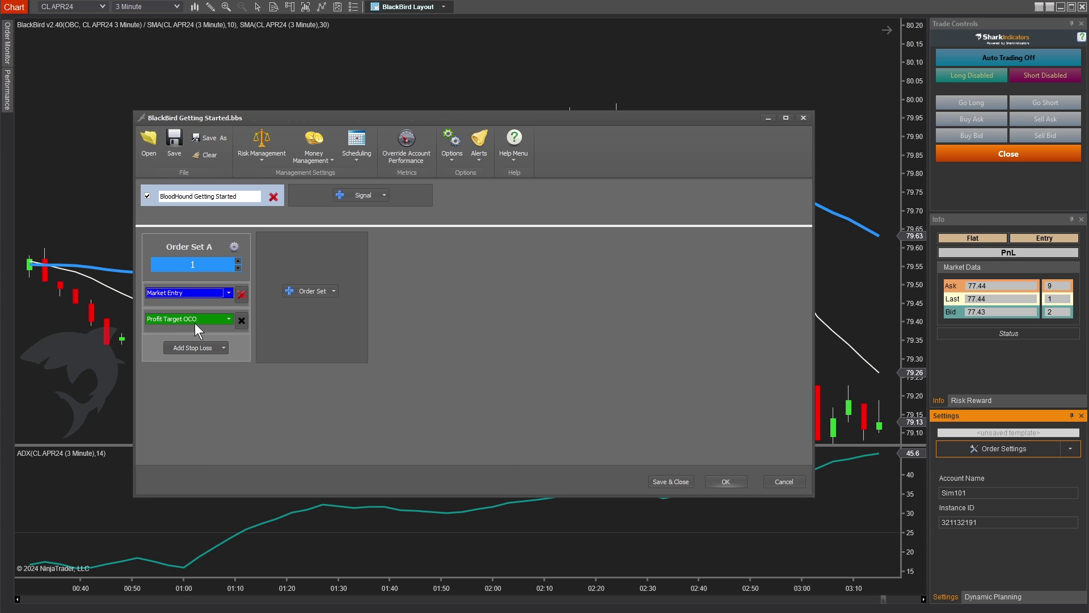
click(195, 322)
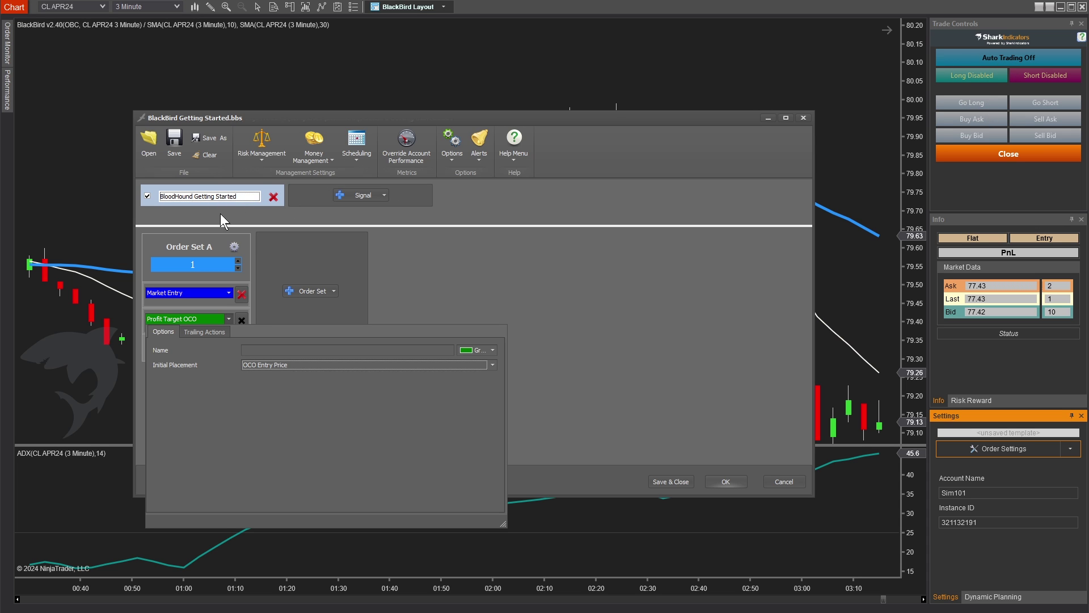
click(296, 364)
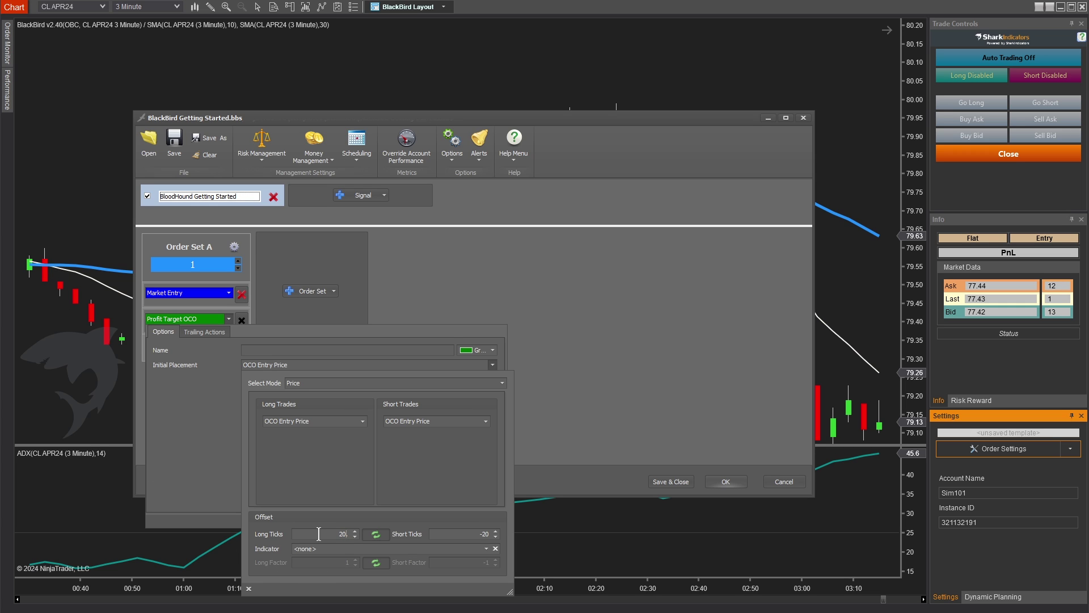
double_click(343, 534)
click(468, 534)
click(326, 534)
Try the Indicator placement mode for the target, with SMA(14) as its indicator
click(306, 383)
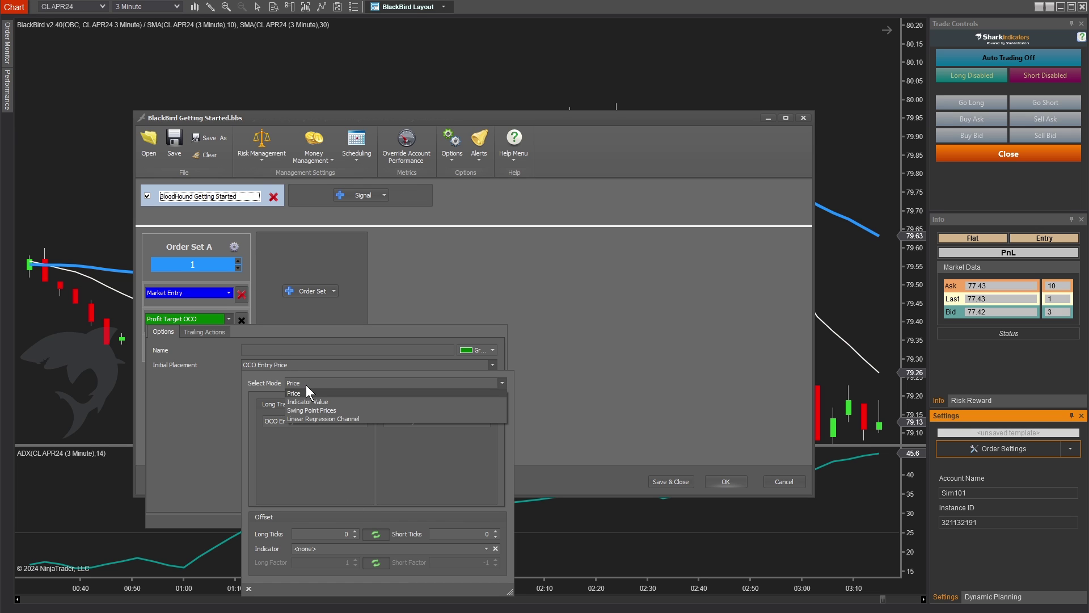
click(348, 400)
click(348, 400)
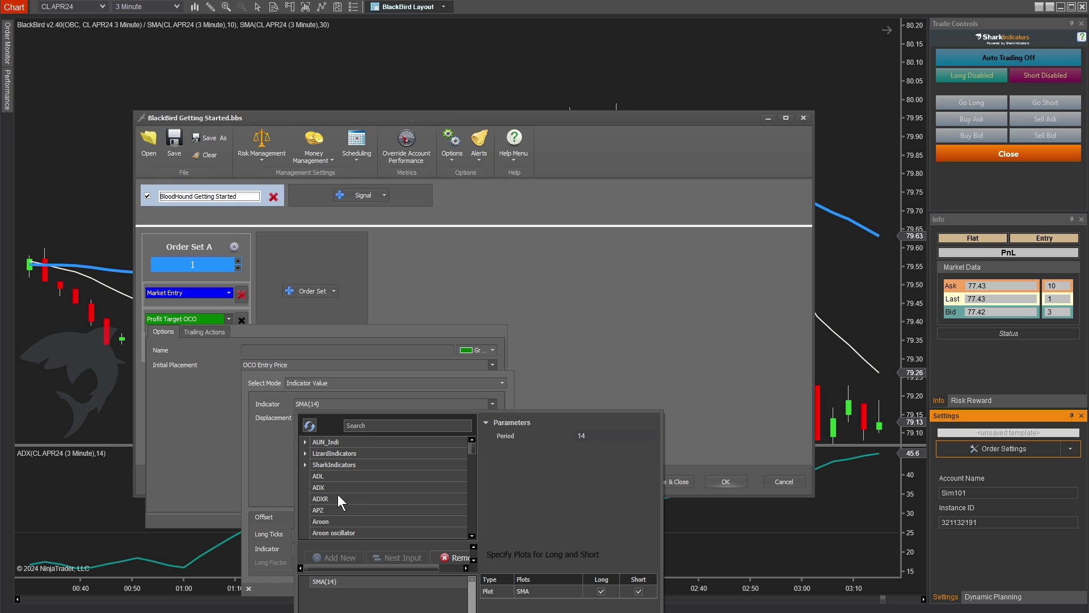
scroll(338, 494, down, 5)
click(290, 493)
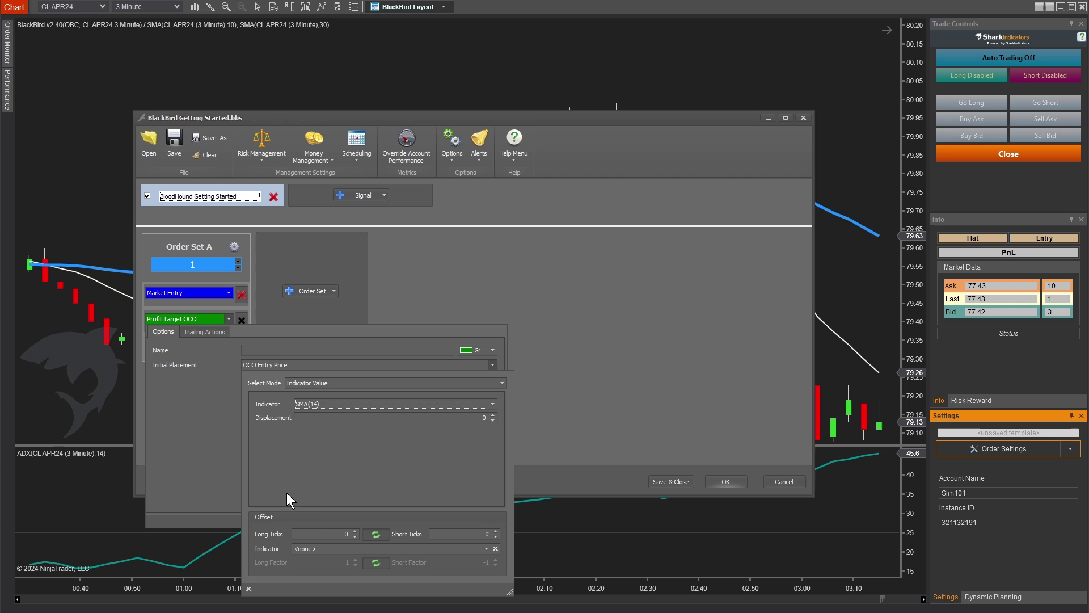
Switch the target placement mode to Price, keep the 20-tick offset, and close the panels
double_click(339, 534)
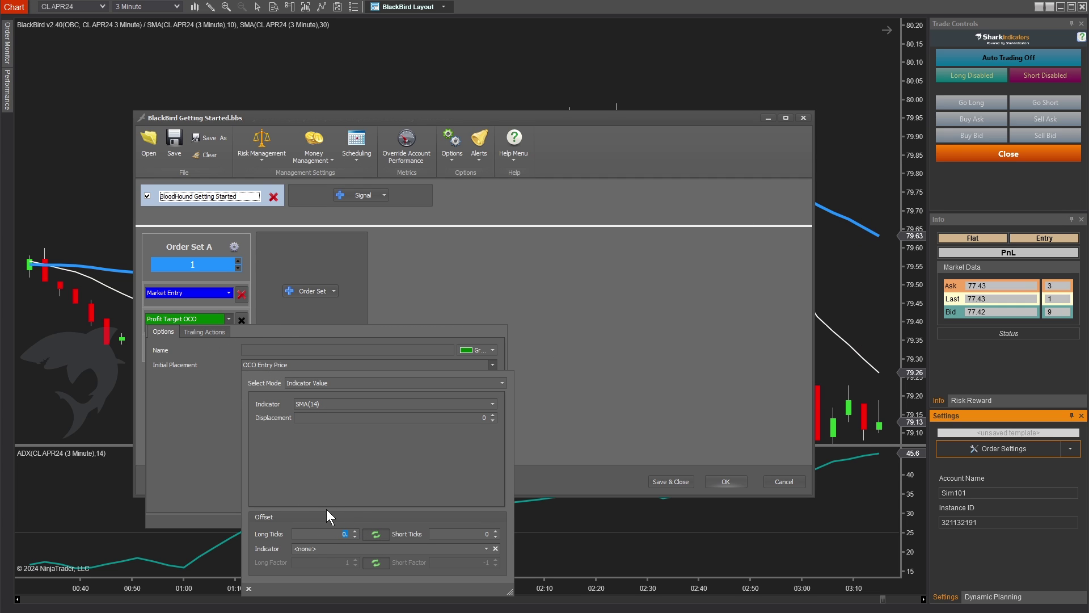
click(320, 384)
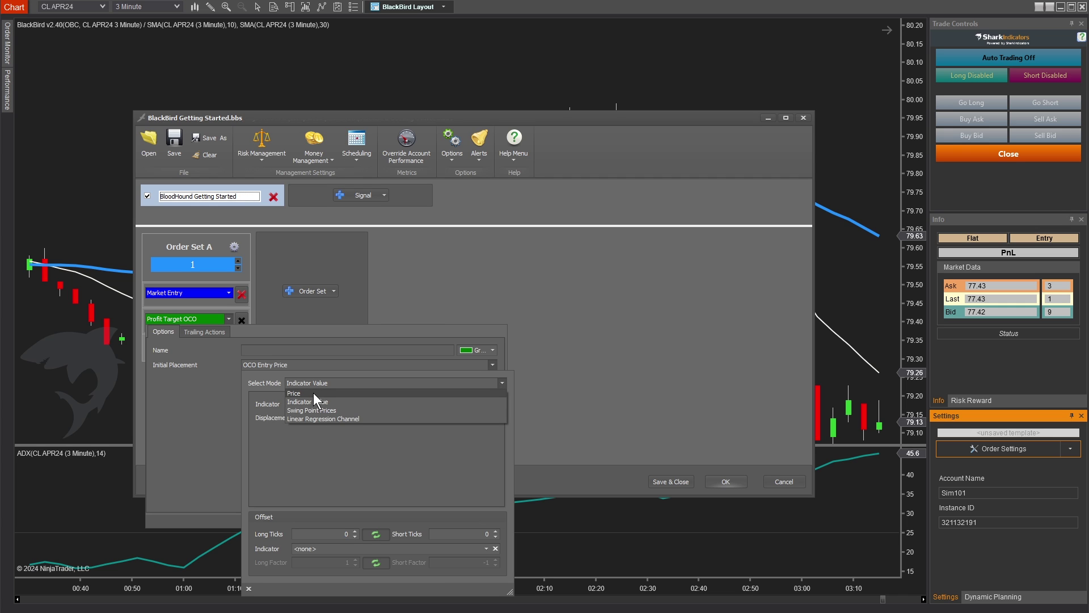
click(312, 392)
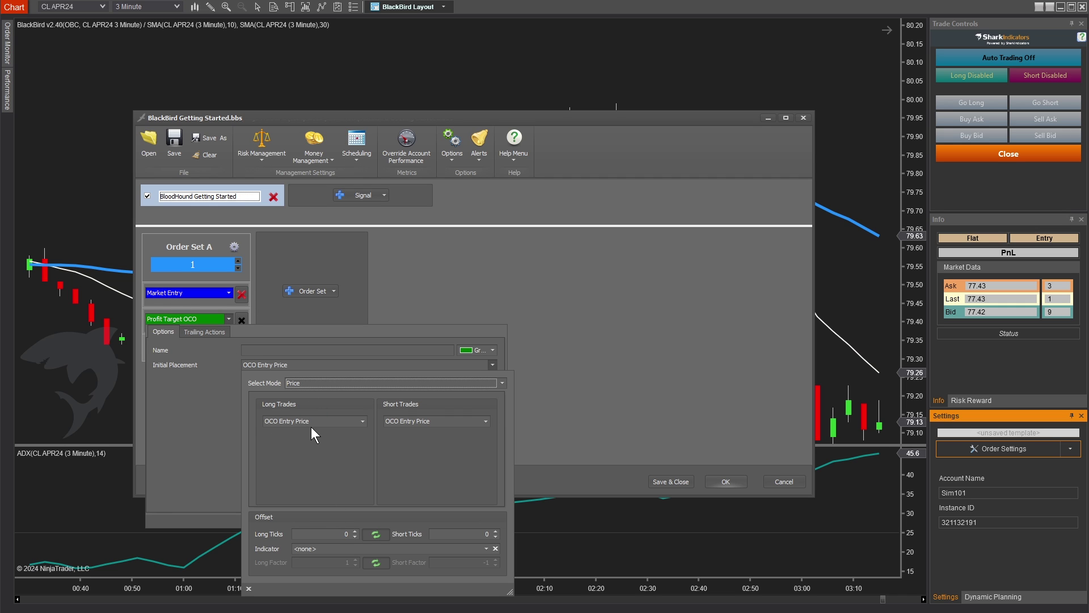
click(339, 533)
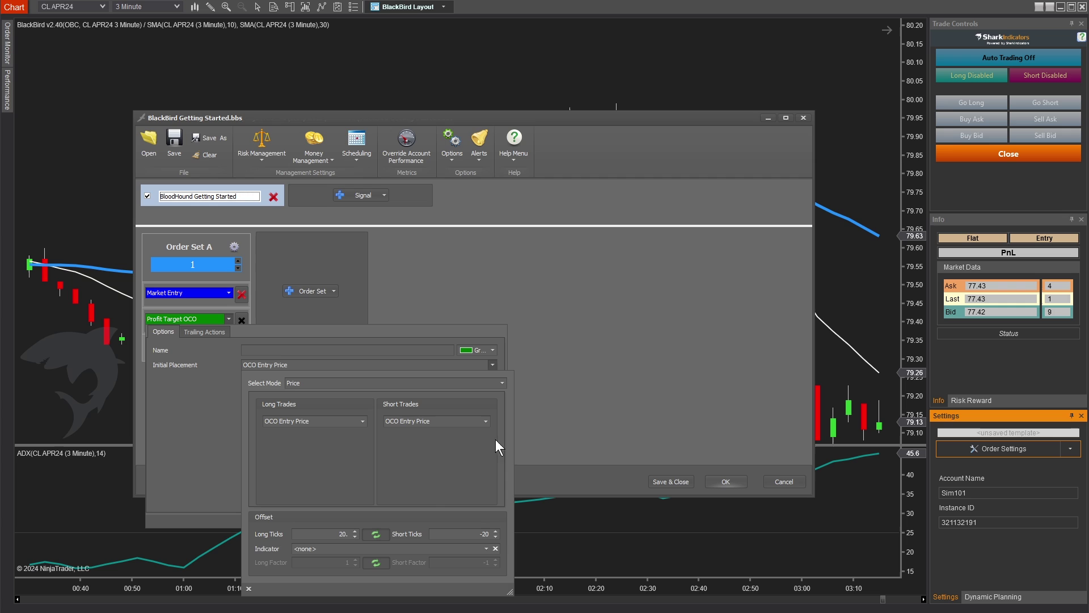
double_click(309, 534)
click(183, 404)
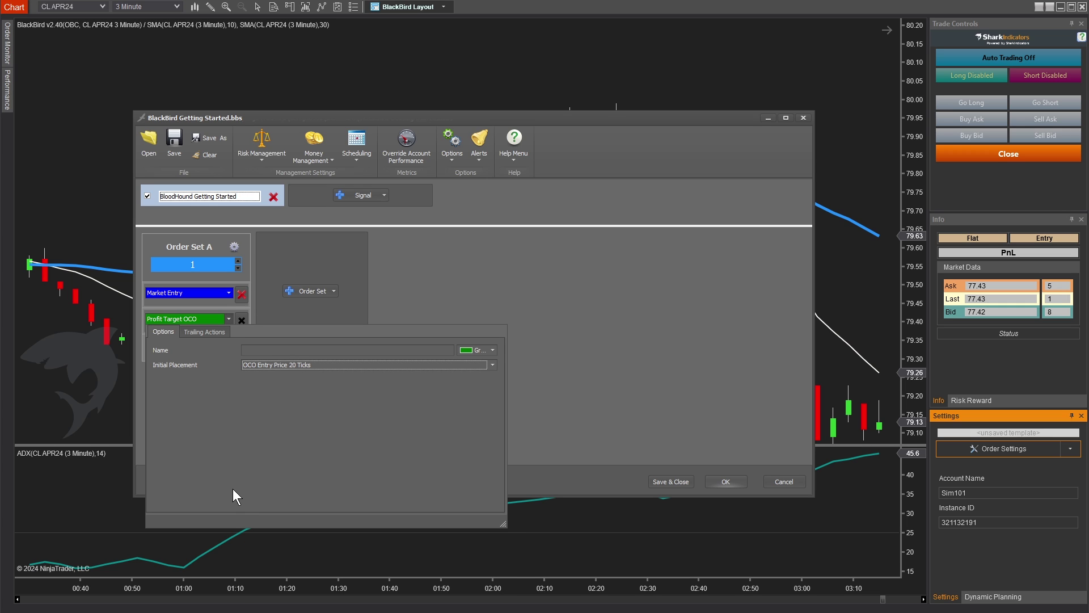
click(694, 321)
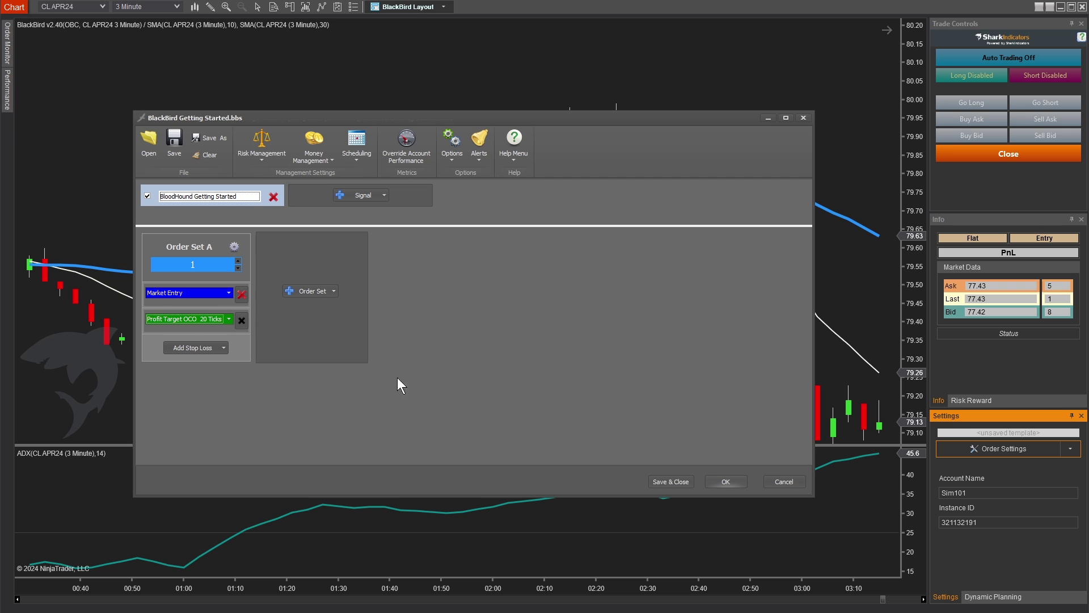
Add a fixed 10-tick stop loss to Order Set A and review its placement options
click(215, 348)
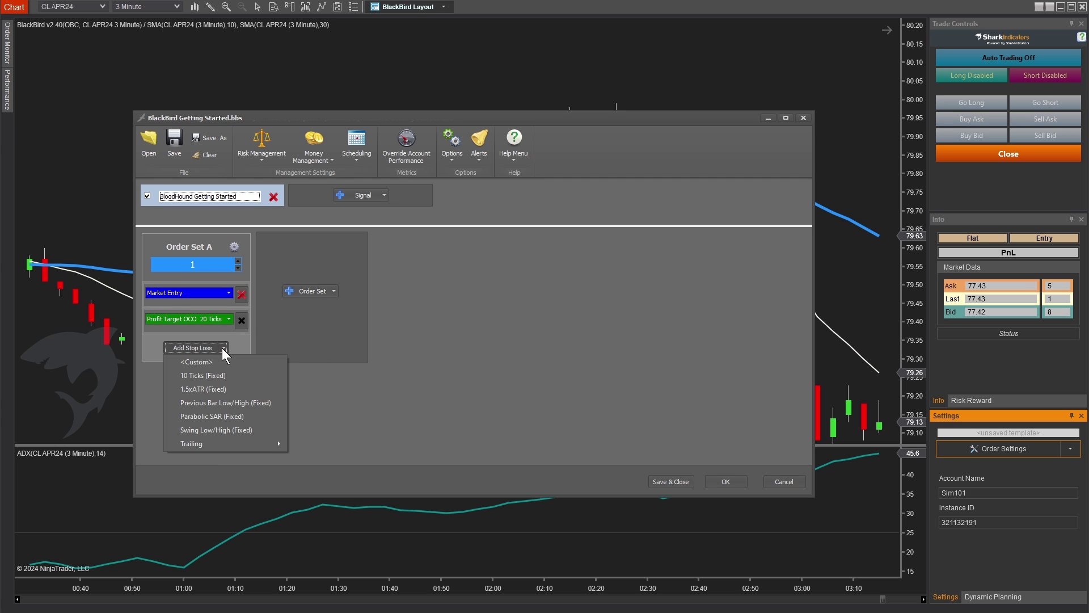
click(192, 376)
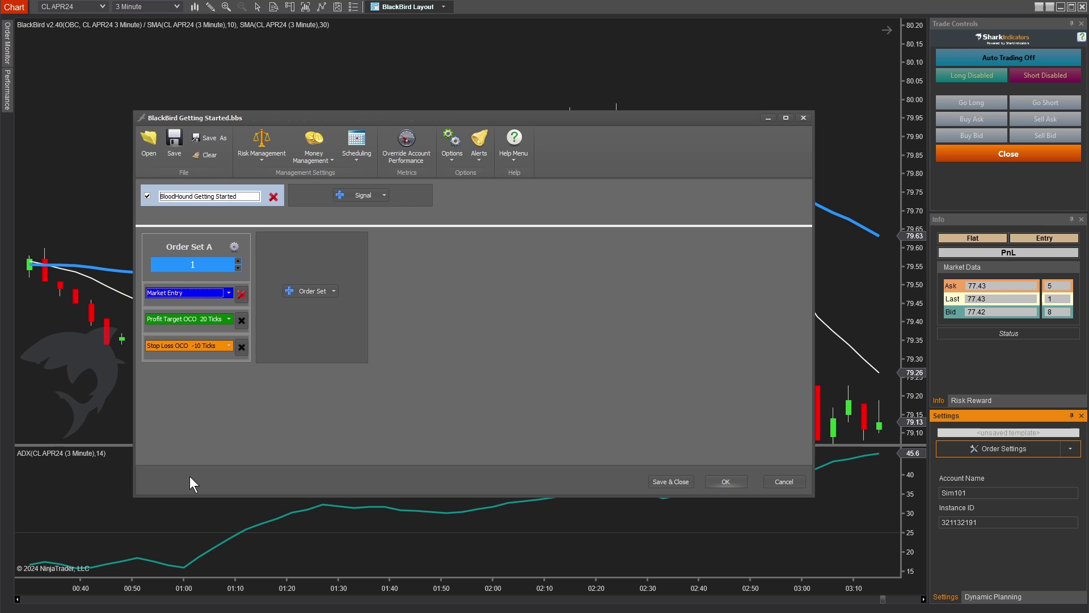
click(227, 347)
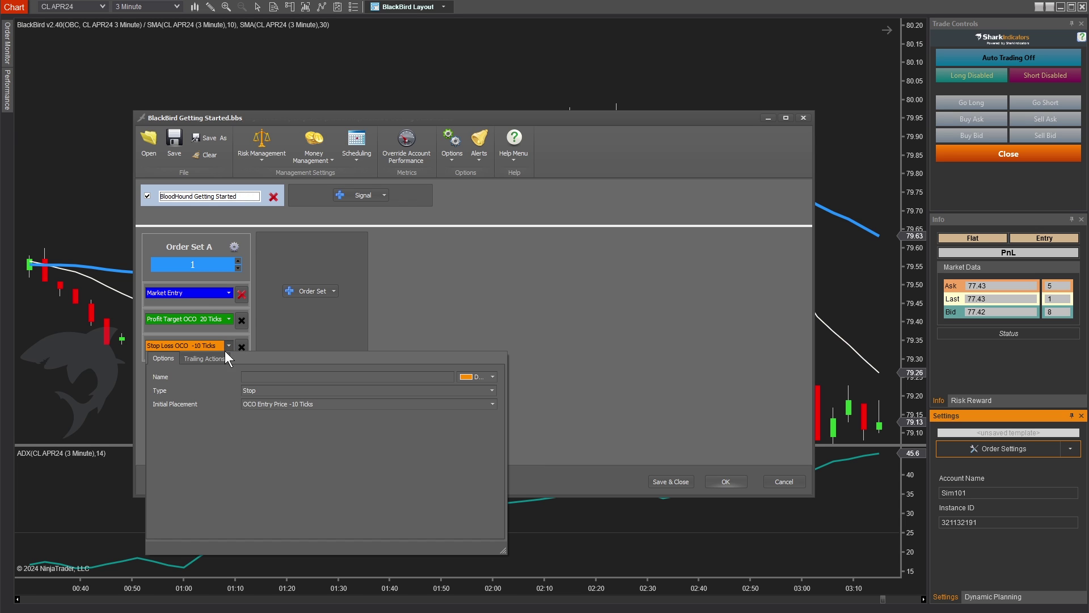
click(269, 405)
click(580, 437)
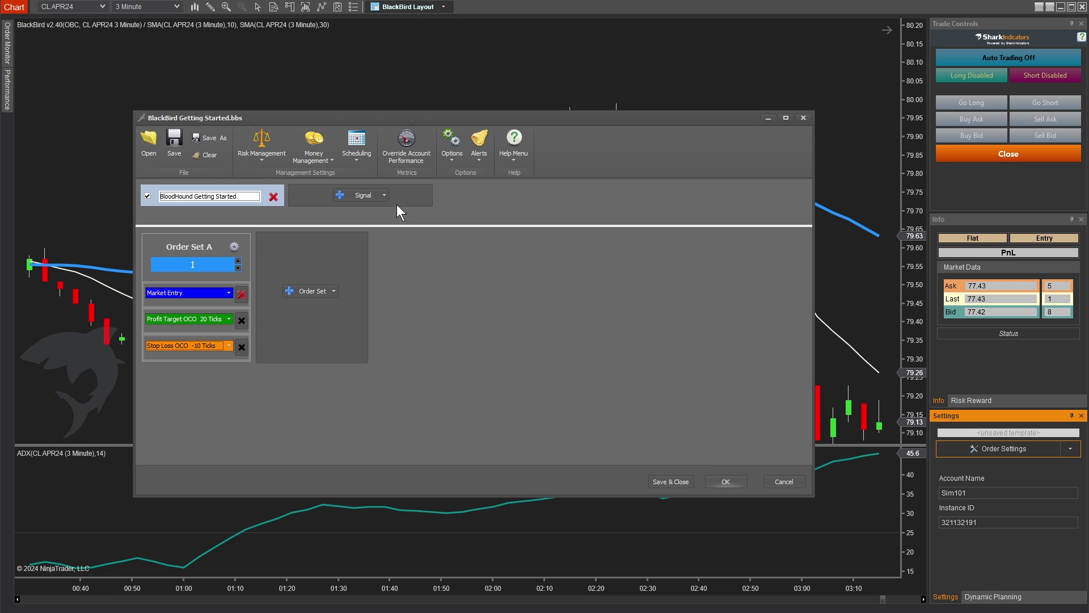
Glance at the money management settings, then save the template and close BlackBird settings
click(312, 147)
click(282, 145)
click(675, 482)
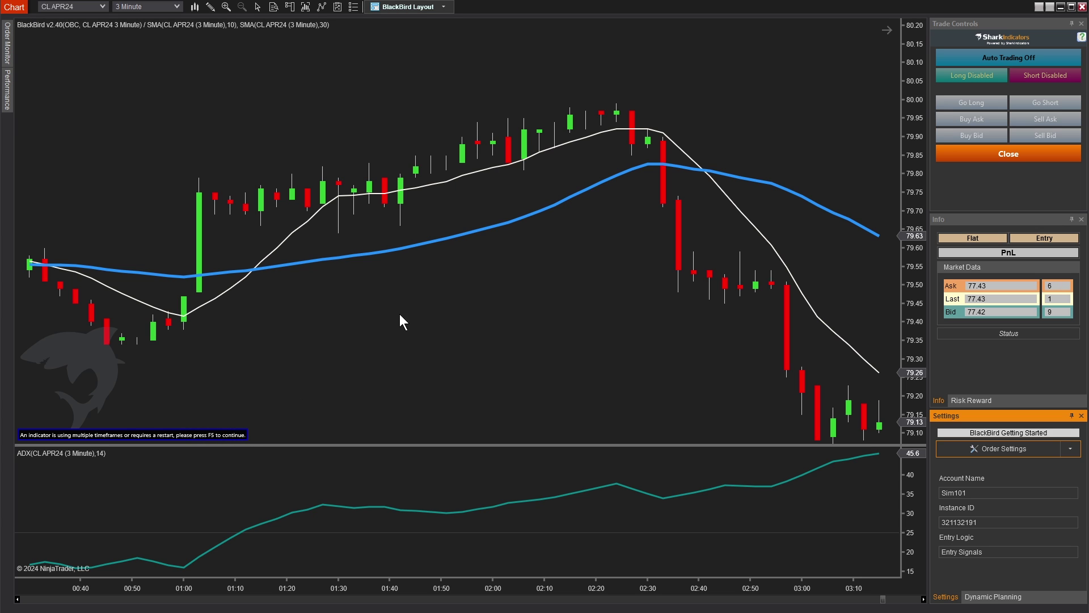
Reload NinjaScript on the chart and confirm, so BlackBird recalculates with the Entry Signals panel
right_click(453, 276)
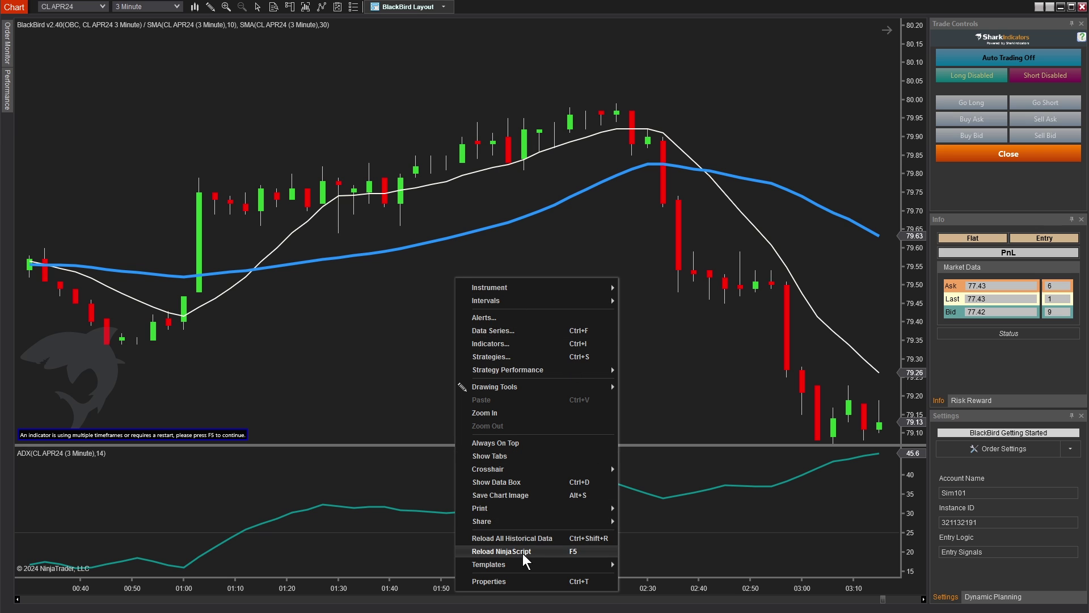
click(555, 553)
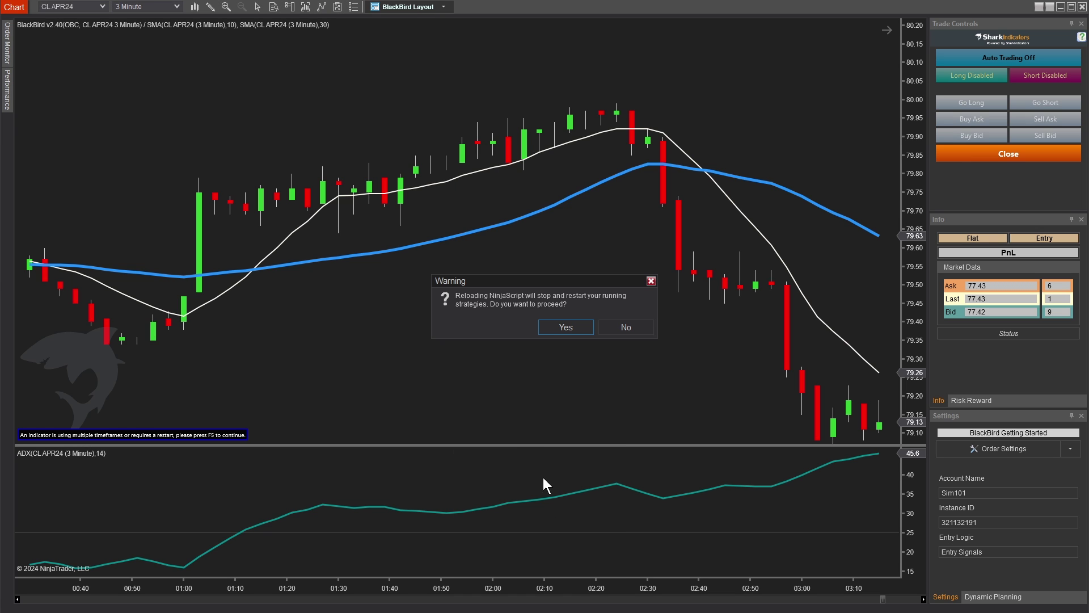
click(556, 322)
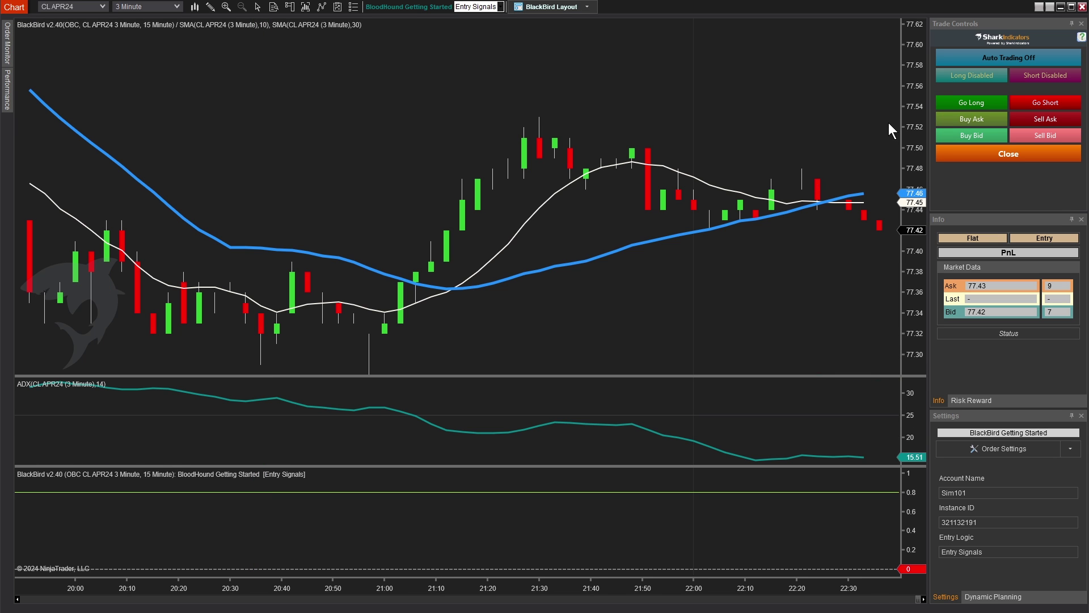
click(998, 58)
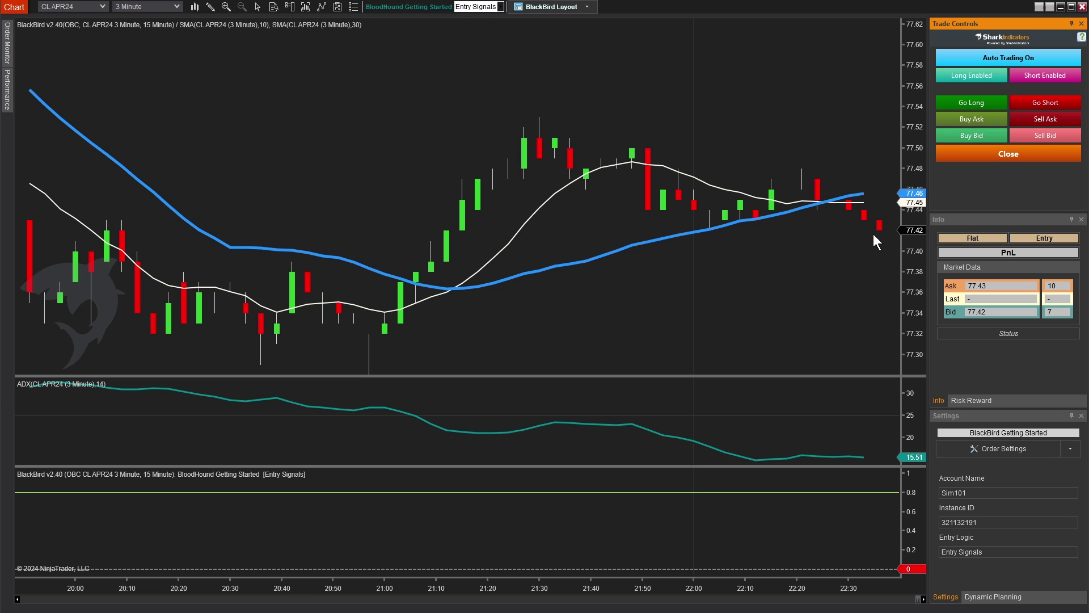
click(967, 59)
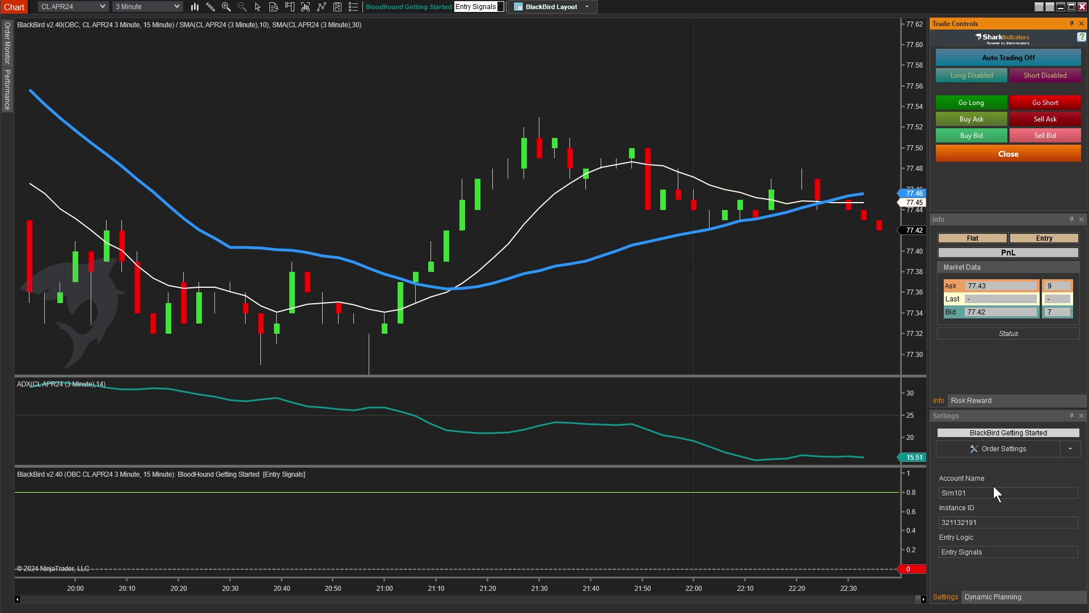
Use Dynamic Planning to plan a long trade showing 20-tick target and 10-tick stop lines
click(991, 597)
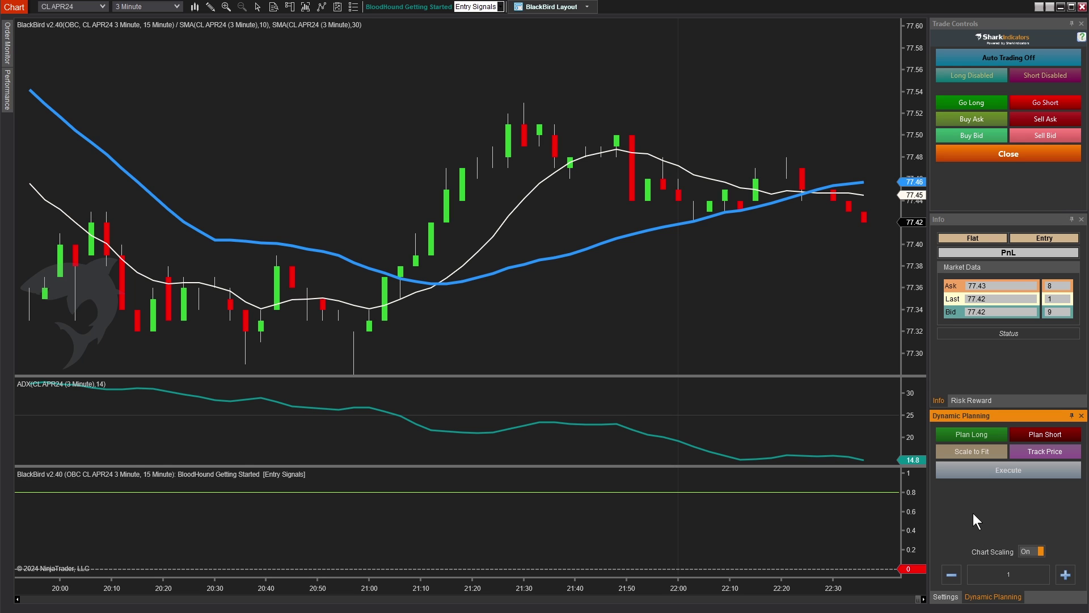
click(962, 434)
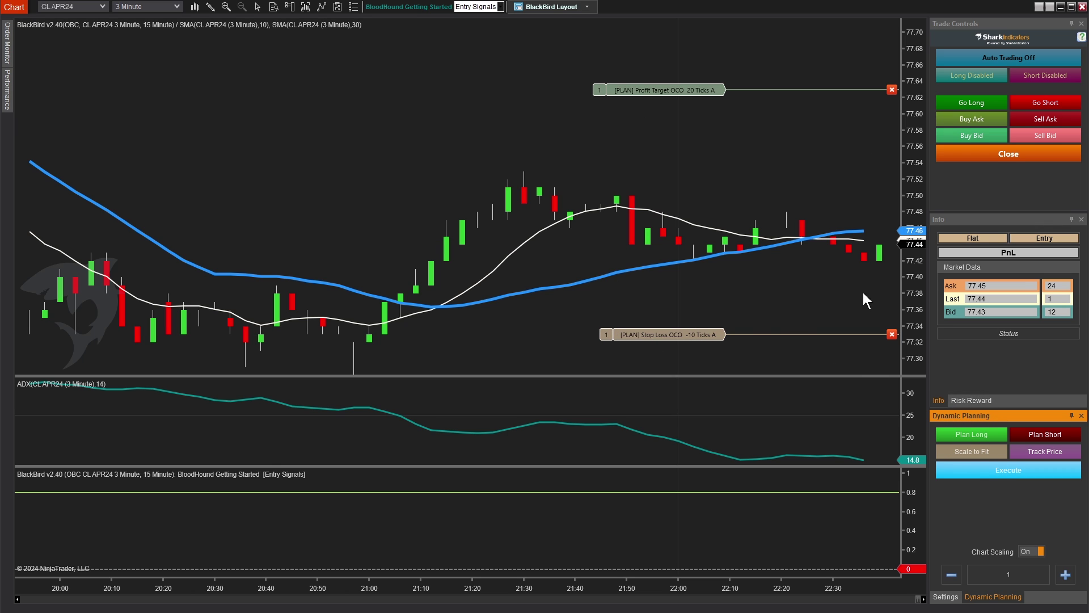
Raise the planned stop to about 77.39, lower the target to about 77.55, and execute the long
click(669, 335)
drag(670, 334, 683, 287)
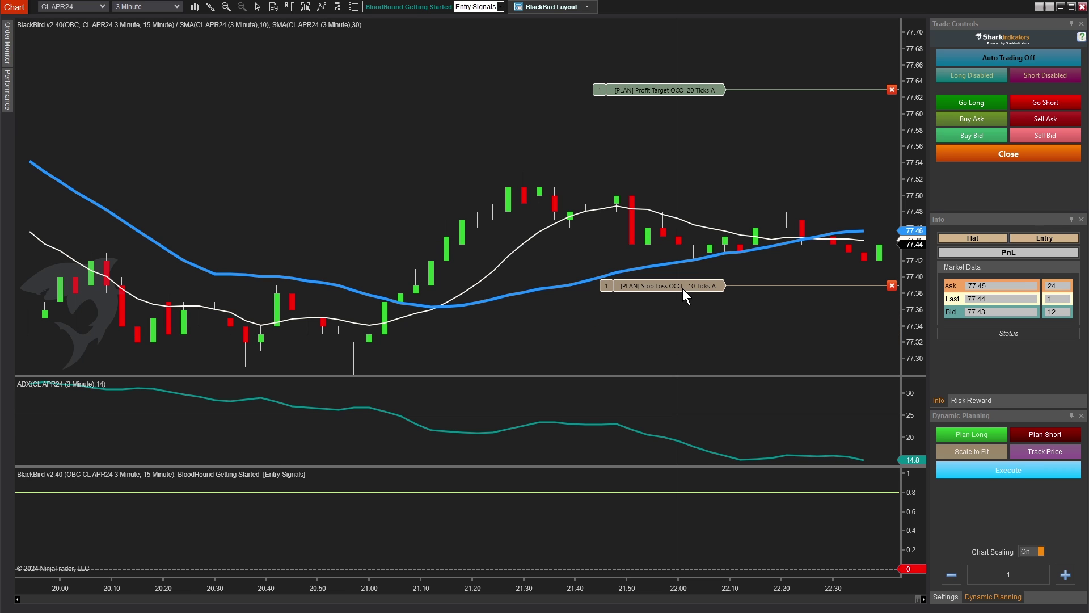
drag(700, 88, 705, 159)
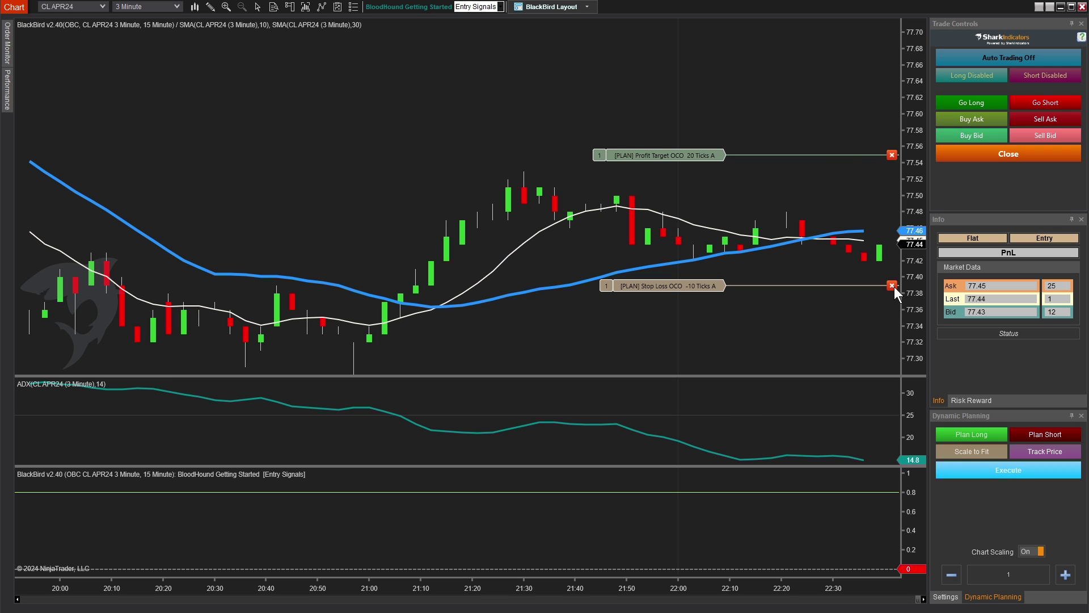
click(1006, 473)
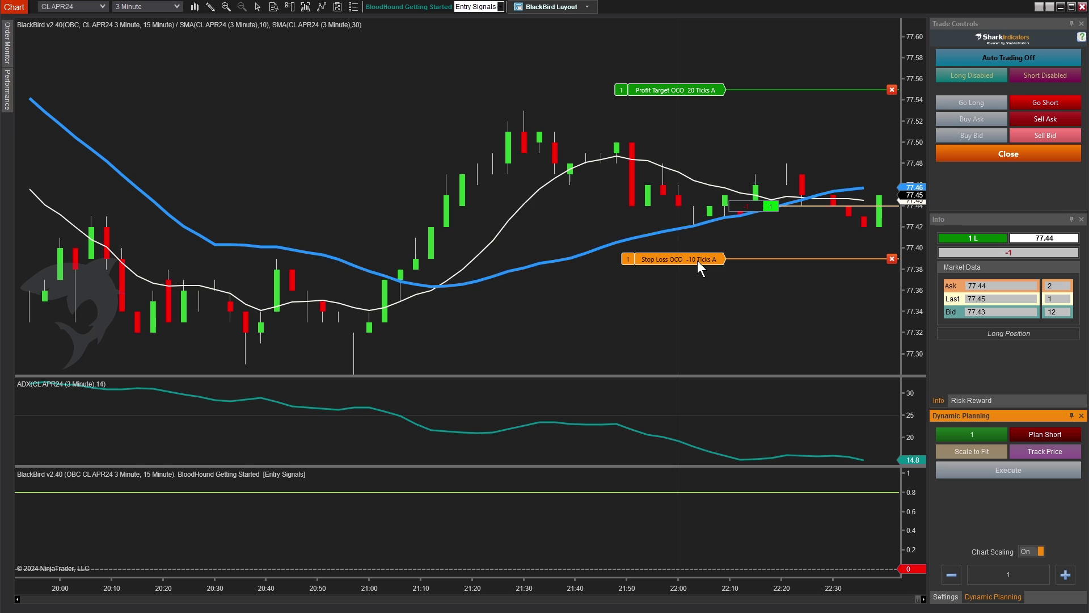
Move the live stop to about 77.40 and target to 77.45 until flat, then reopen BlackBird order settings
drag(696, 260, 695, 280)
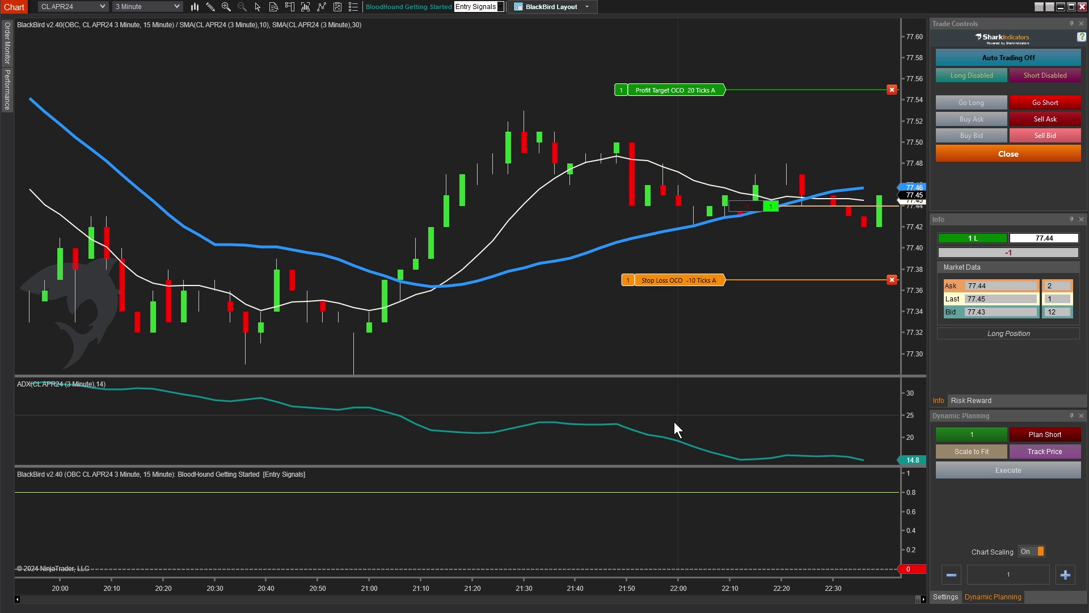
drag(692, 281, 692, 238)
drag(705, 90, 703, 223)
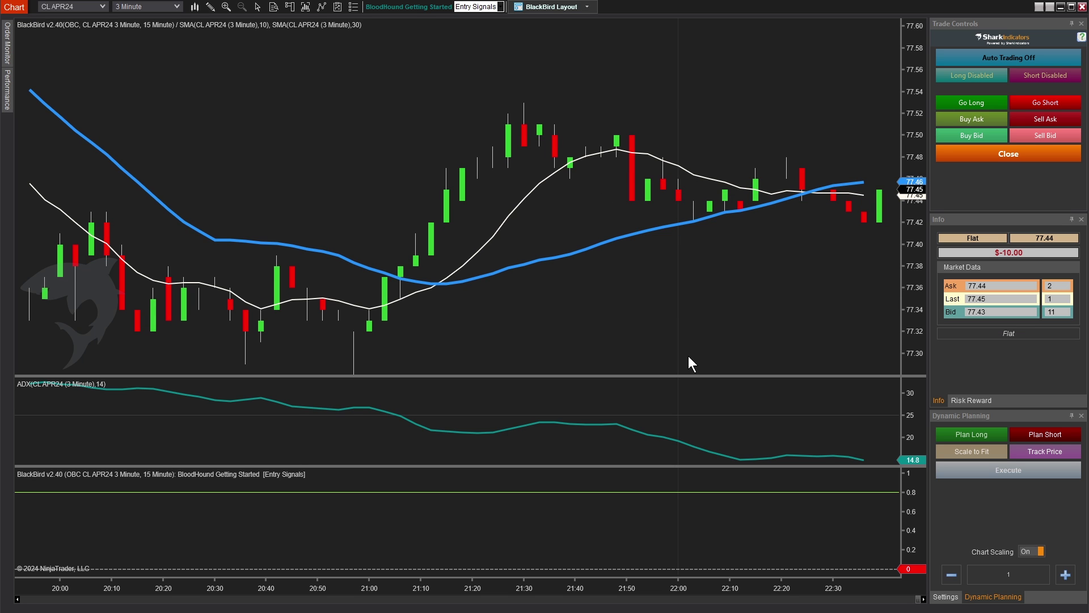
click(1012, 452)
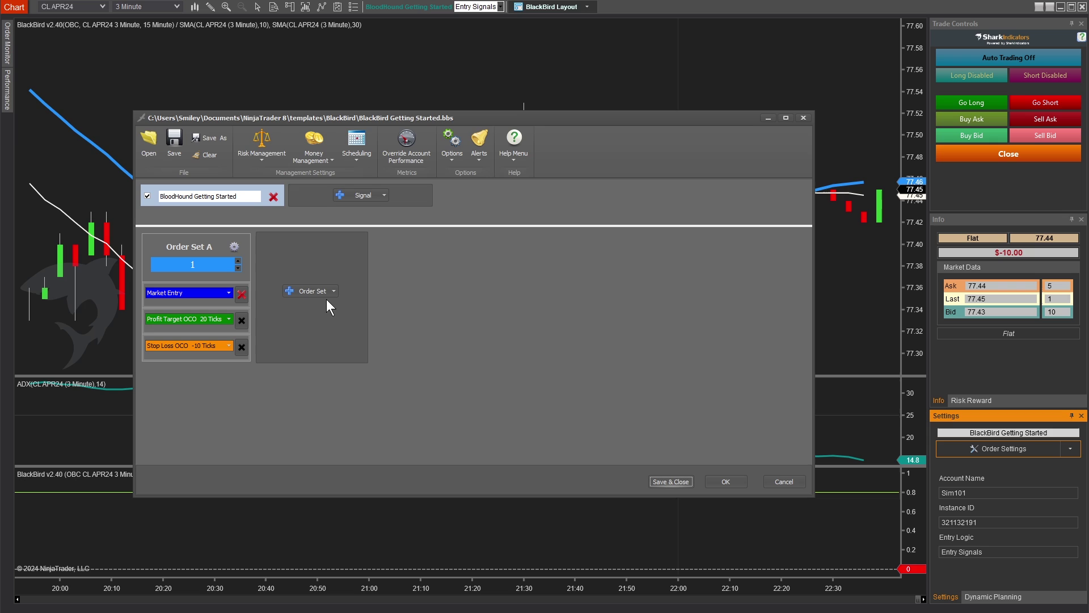
click(228, 346)
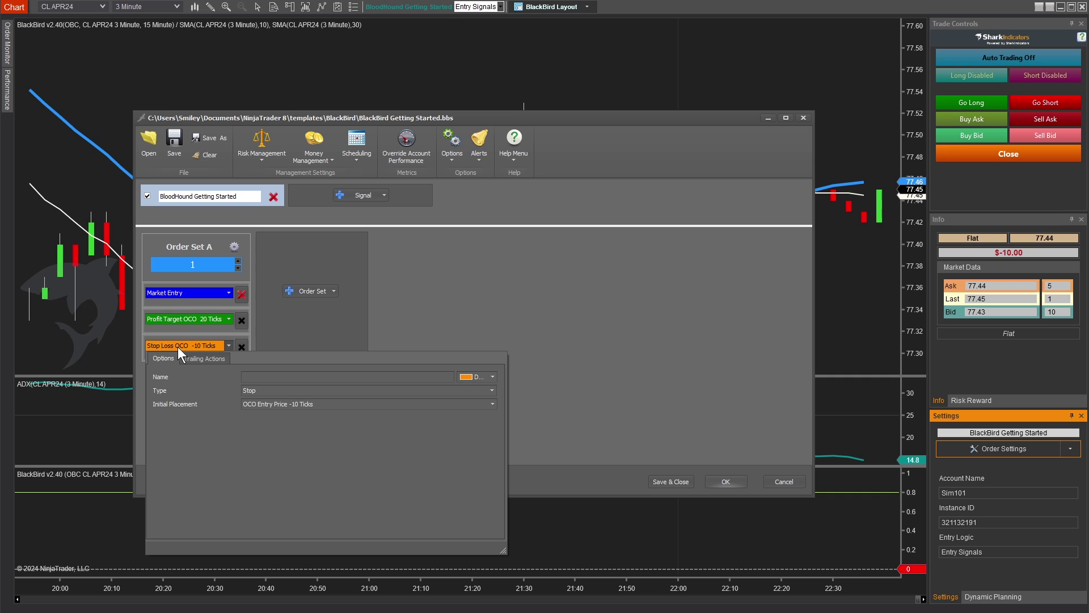
click(416, 291)
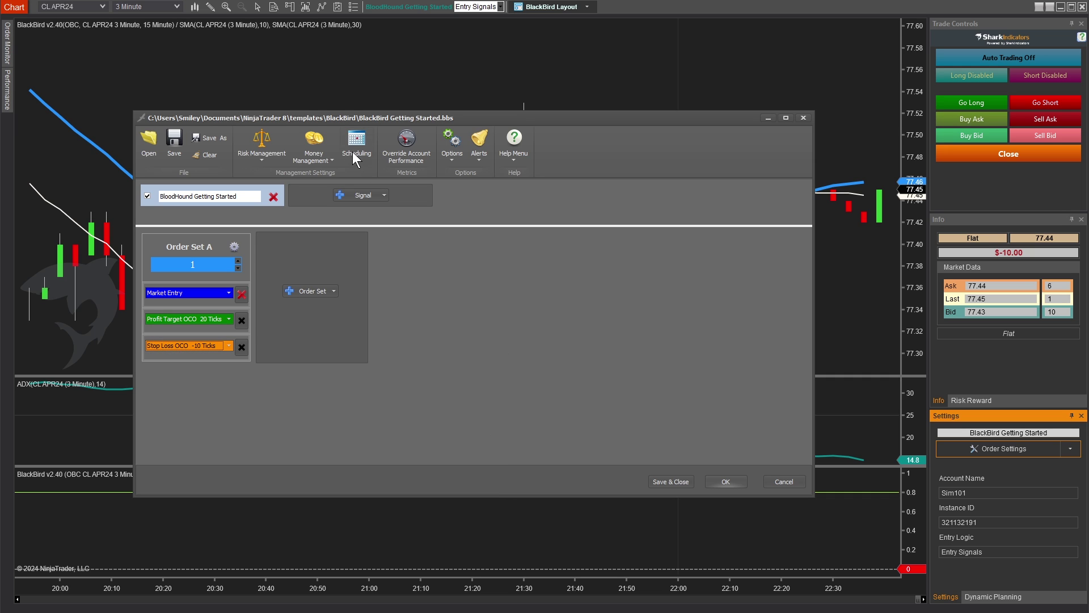
click(317, 145)
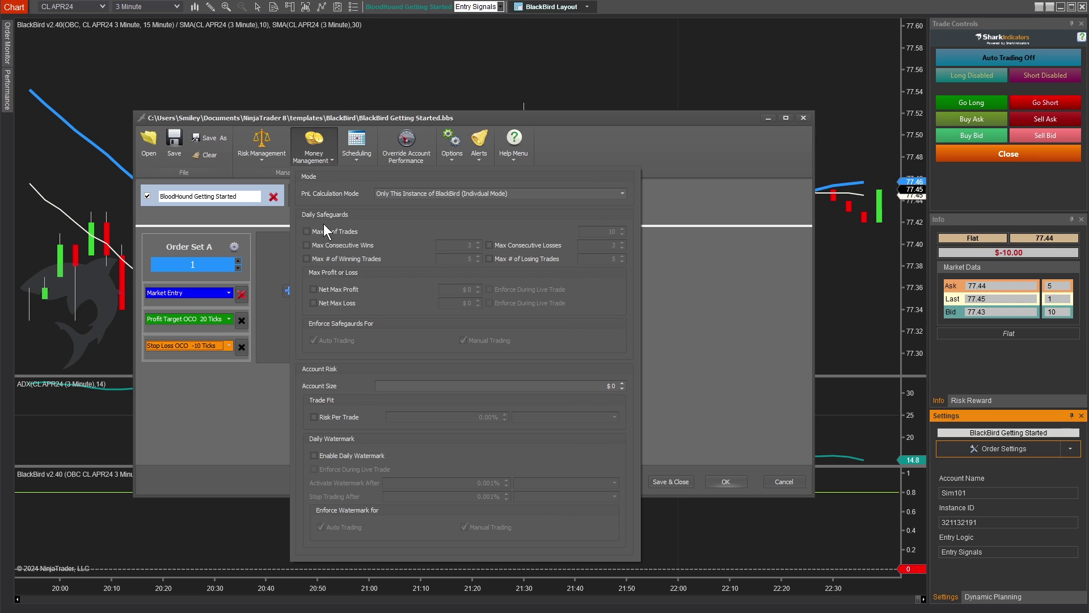
mouse_move(338, 289)
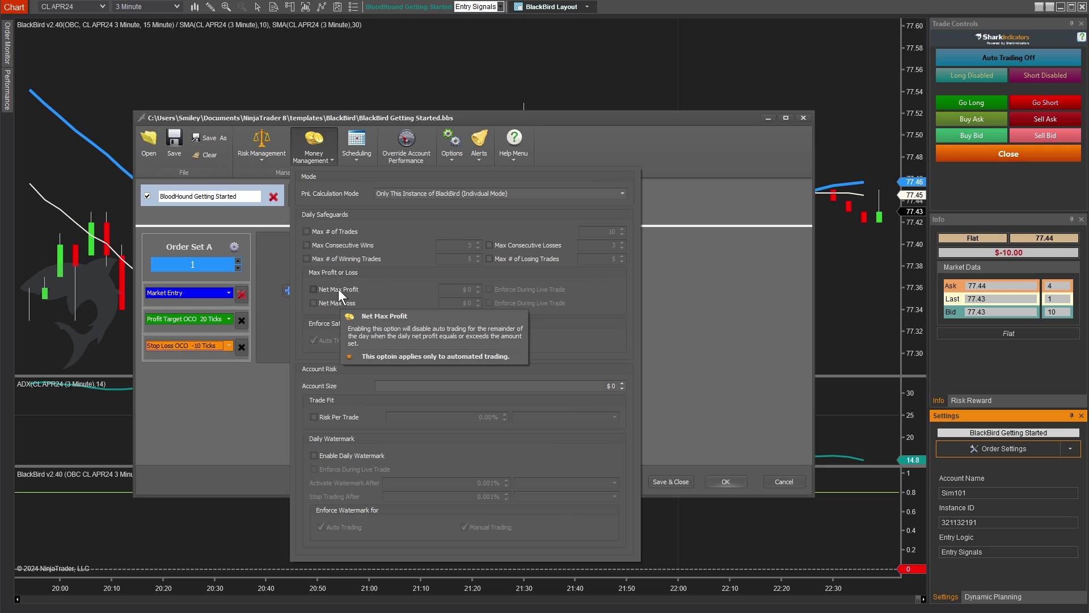
click(313, 289)
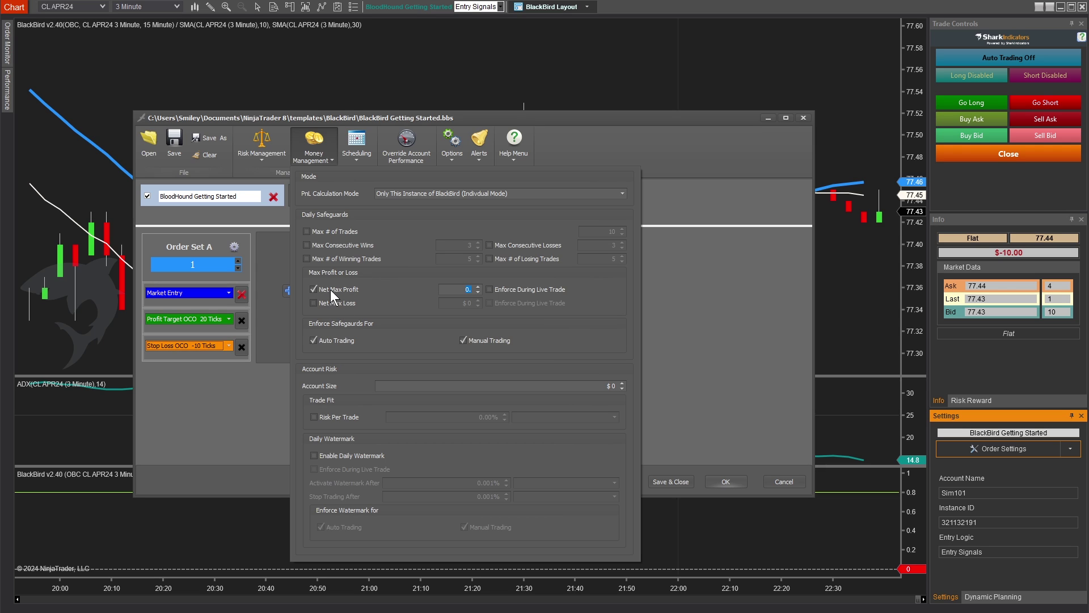
click(330, 290)
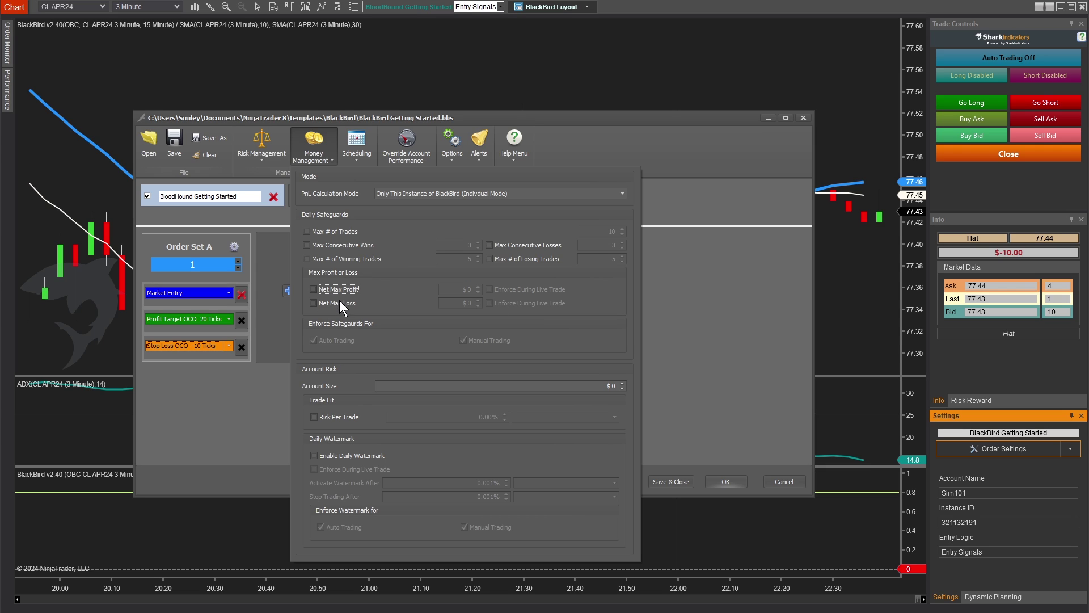
click(699, 387)
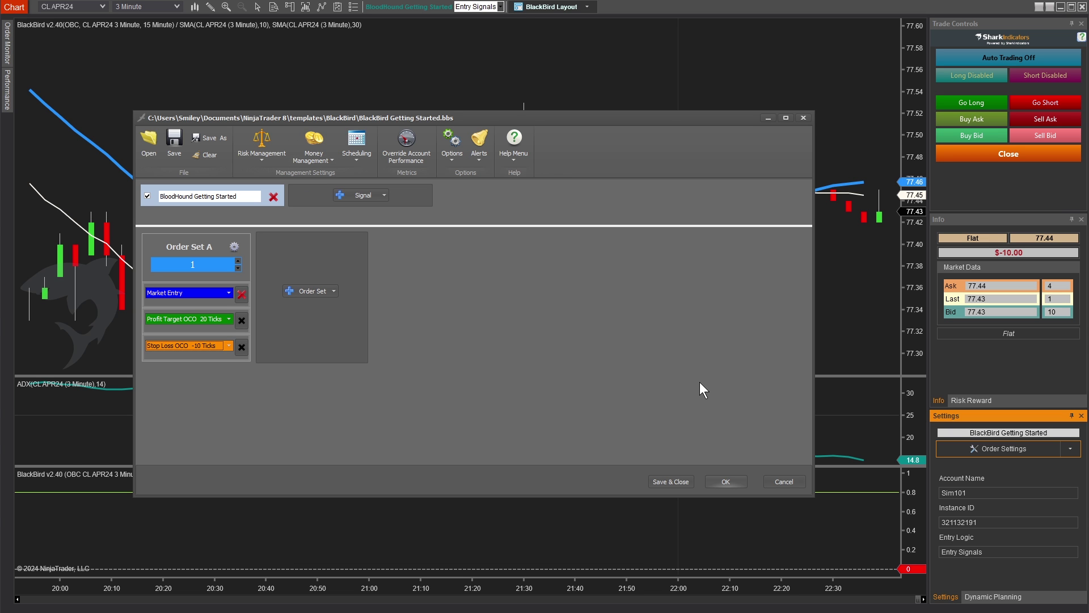